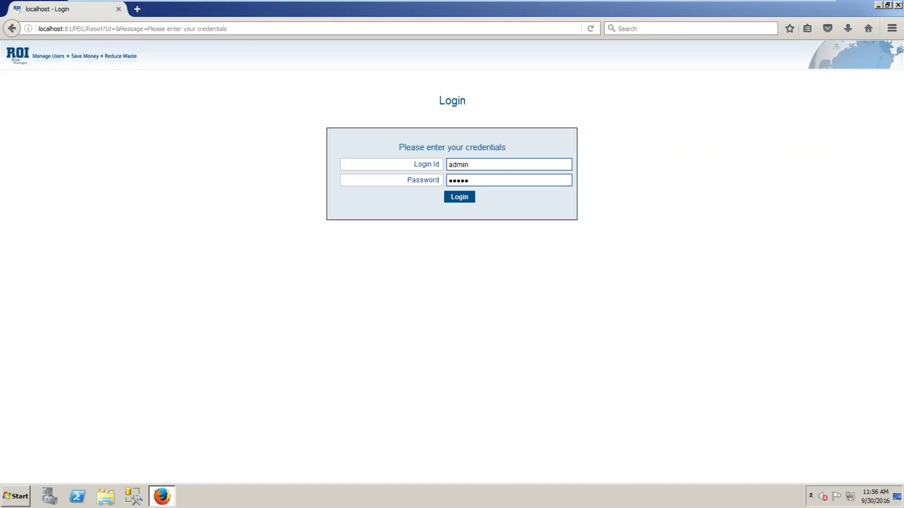
Sign in as administrator and expand Local Agent to show its agents, printers and users
click(452, 201)
click(459, 197)
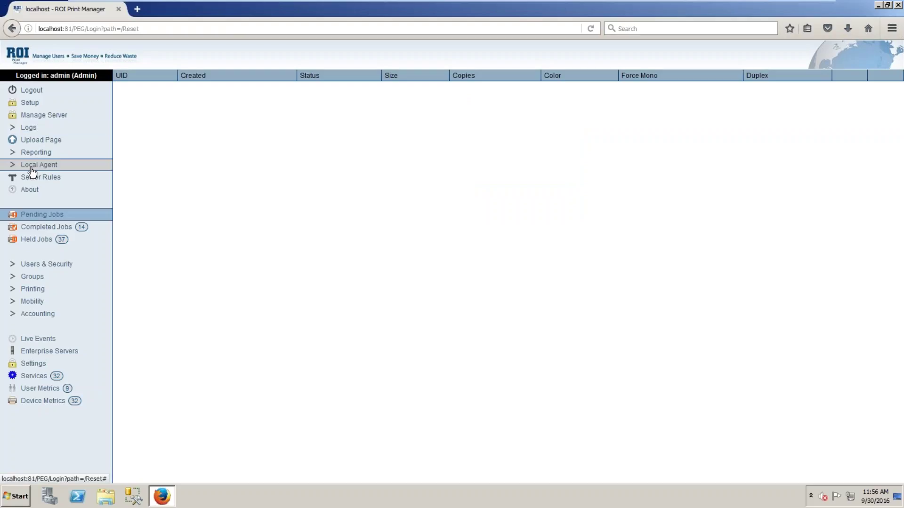
click(13, 168)
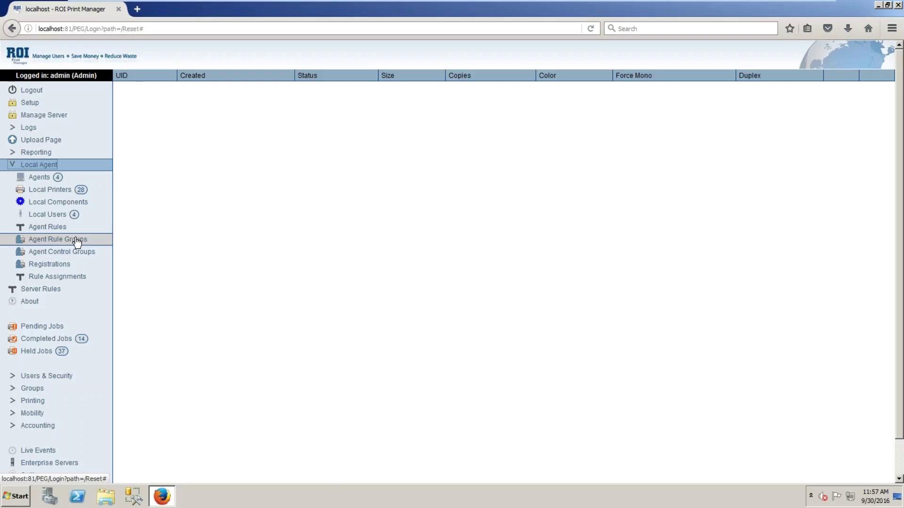
Open the Agent Rule Groups list and start a blank new group form
click(76, 241)
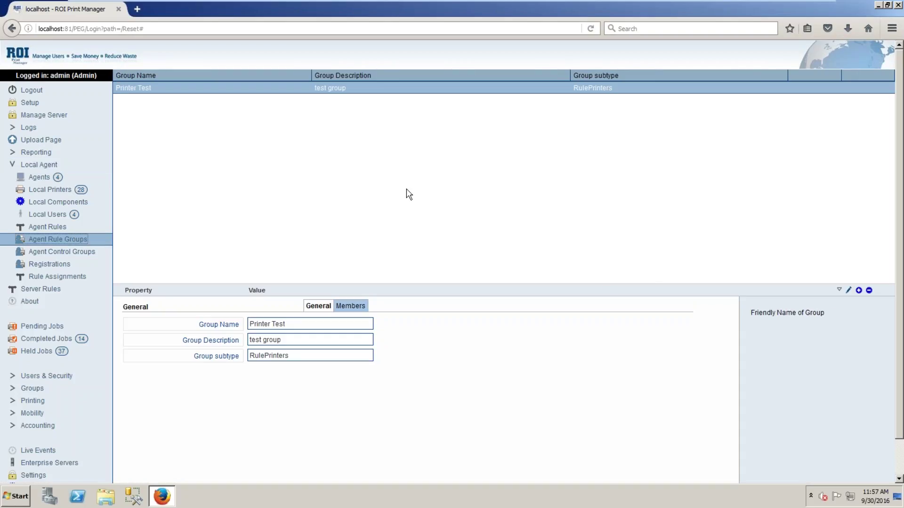
click(859, 291)
click(264, 324)
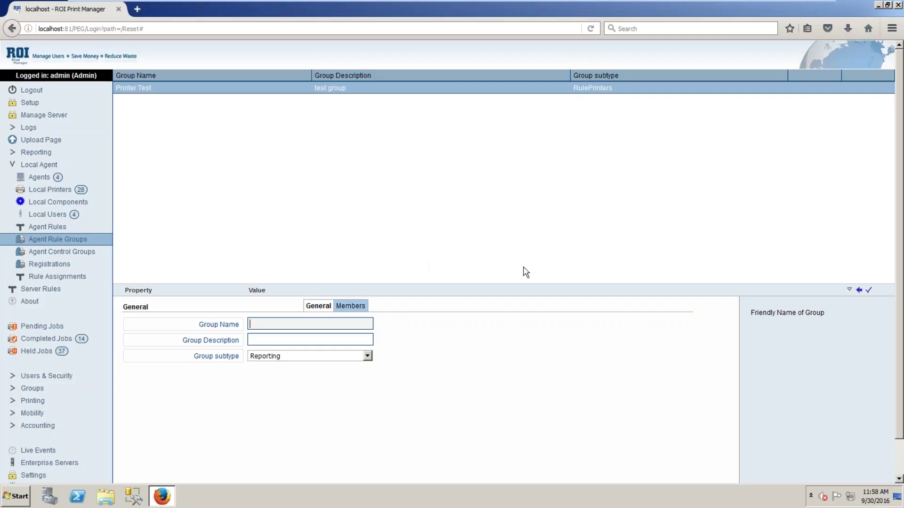
Create group 'User Group', described 'Test user group', with subtype RuleUsers, and confirm it
text(User)
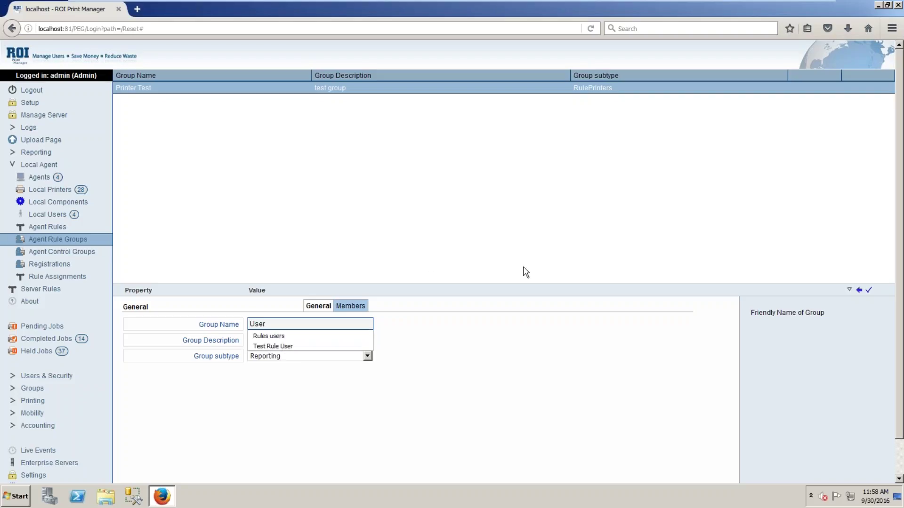
text( Group)
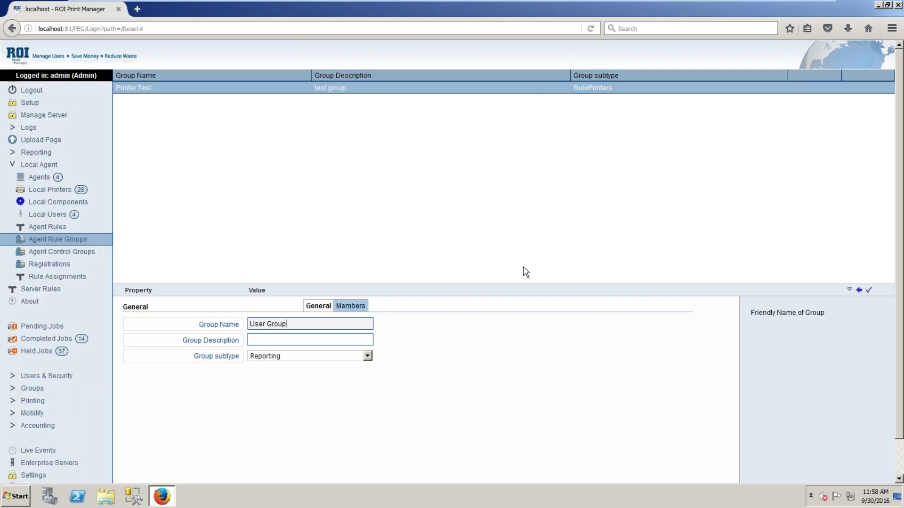
click(306, 338)
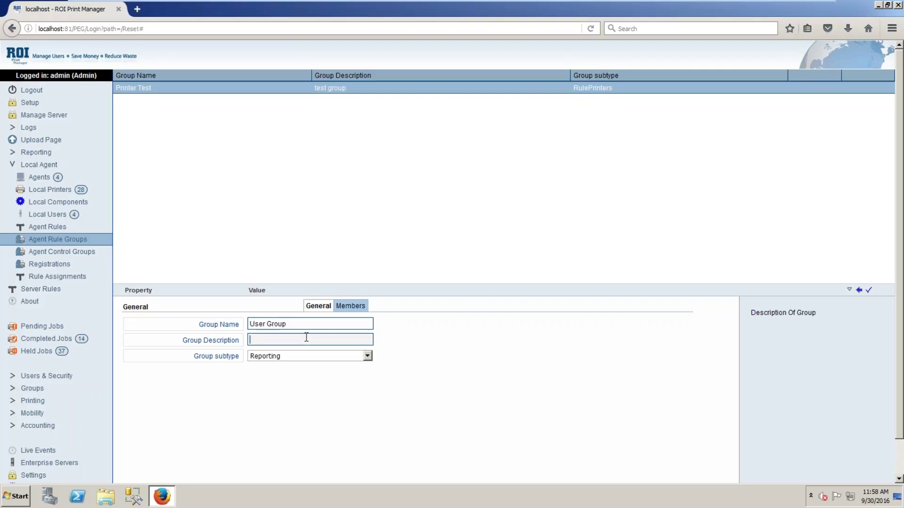
text(Test)
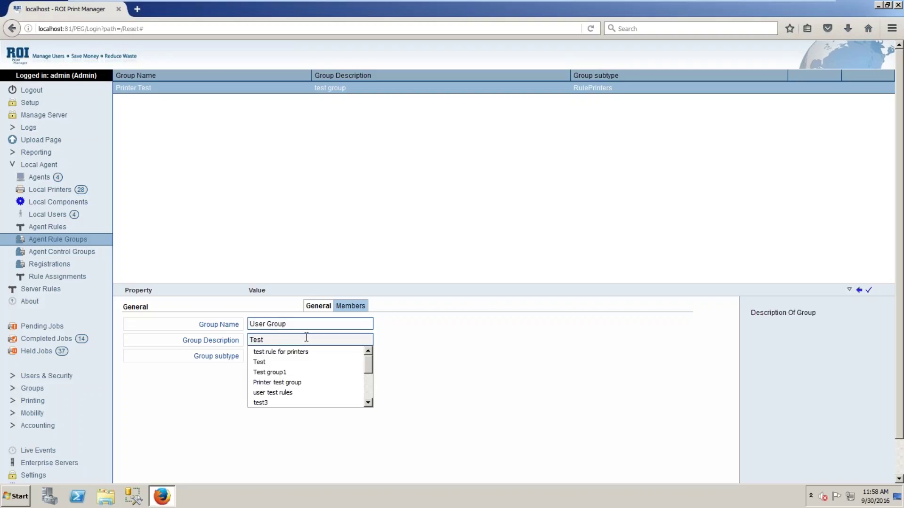
text( user group)
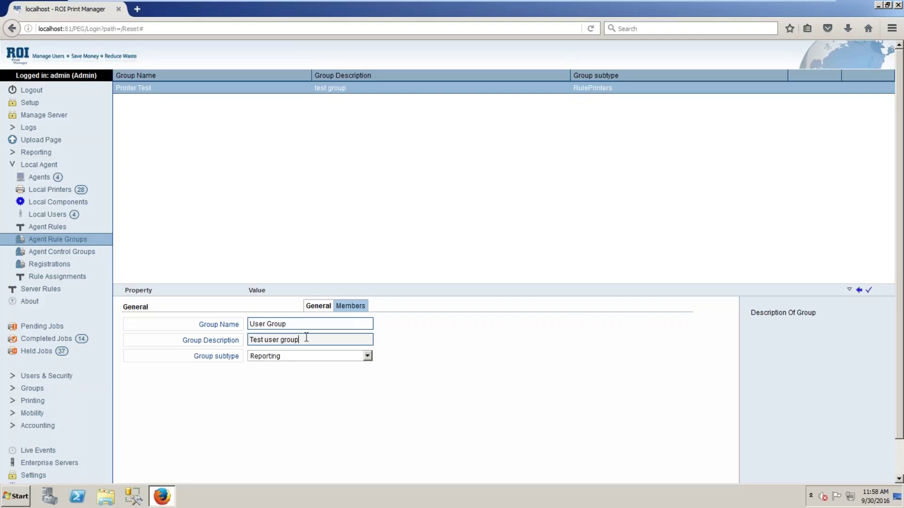
click(367, 357)
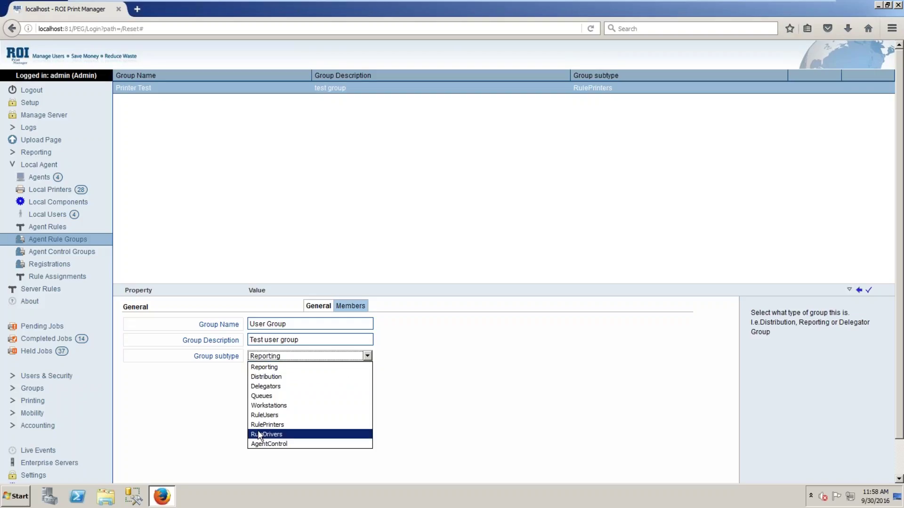
click(282, 416)
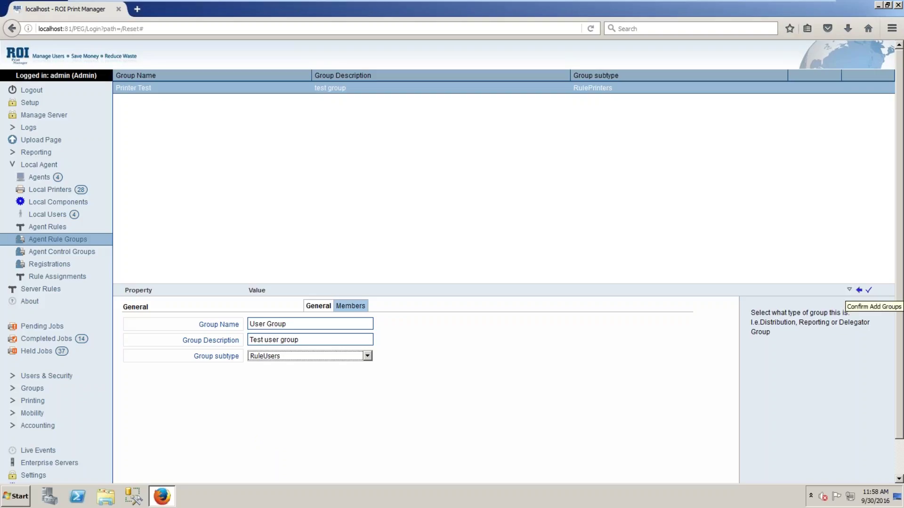
click(869, 290)
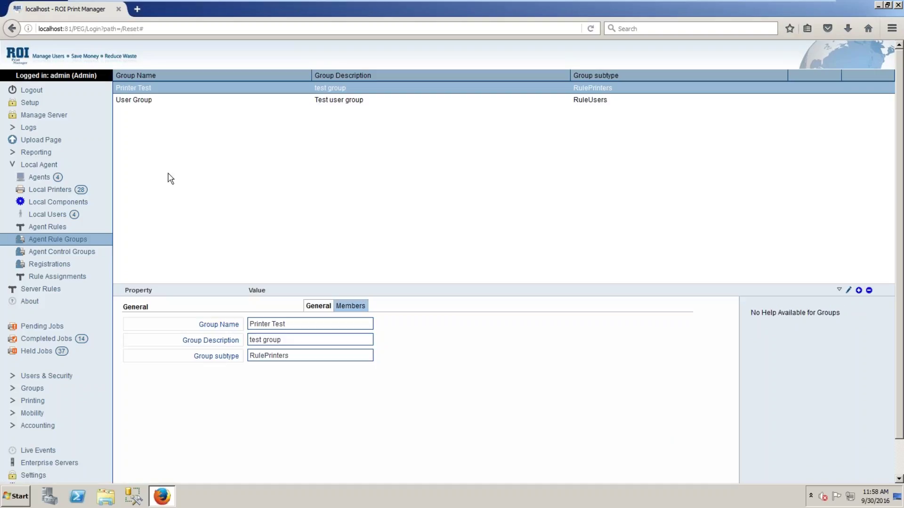
Select User Group and show its Members lists
click(137, 99)
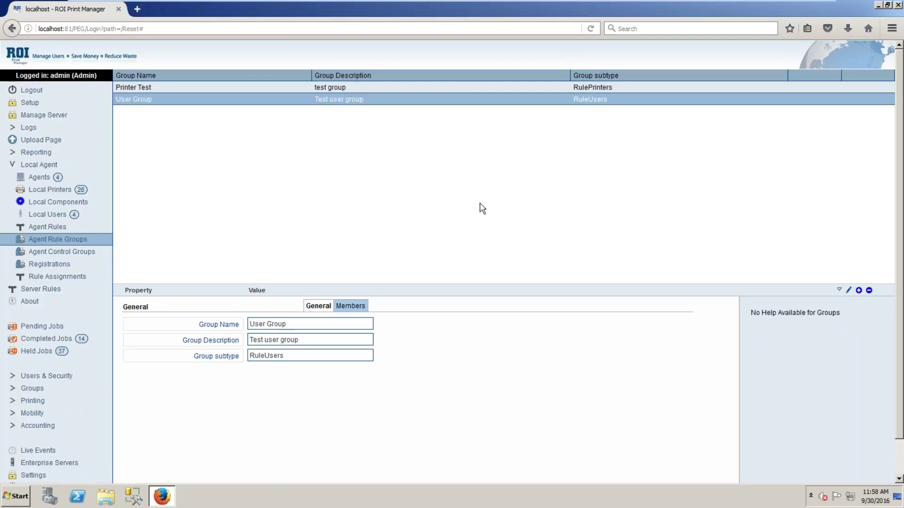
click(142, 89)
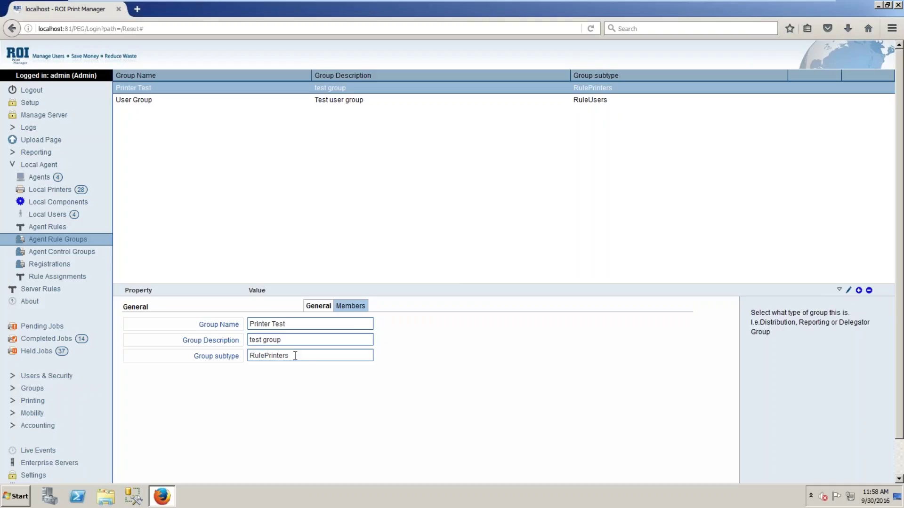
click(143, 101)
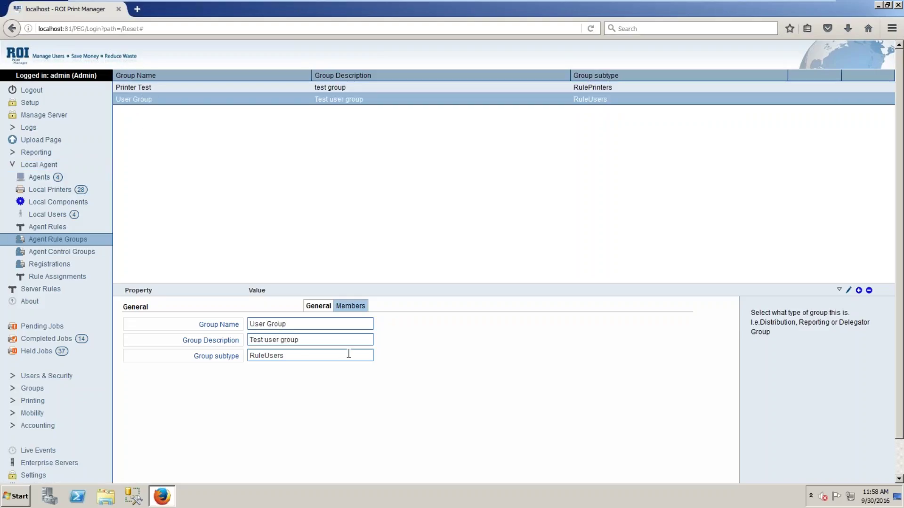
click(358, 306)
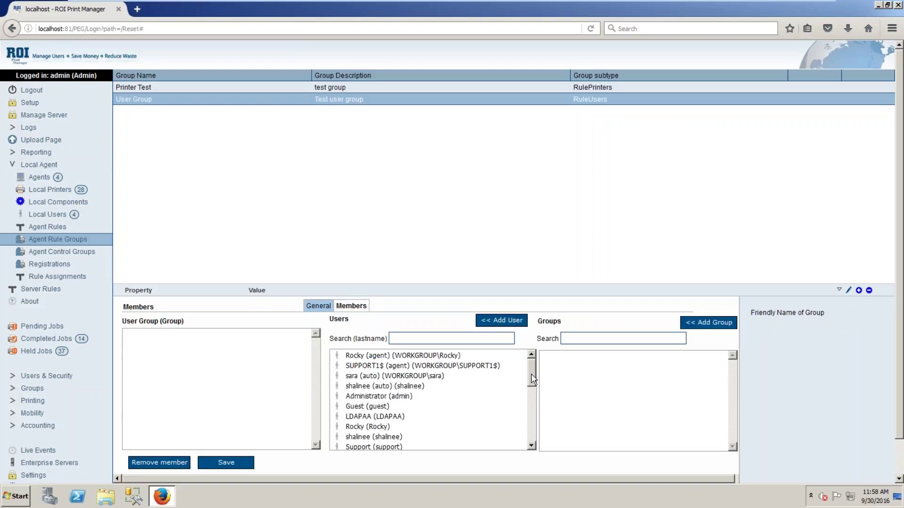
drag(531, 373, 533, 413)
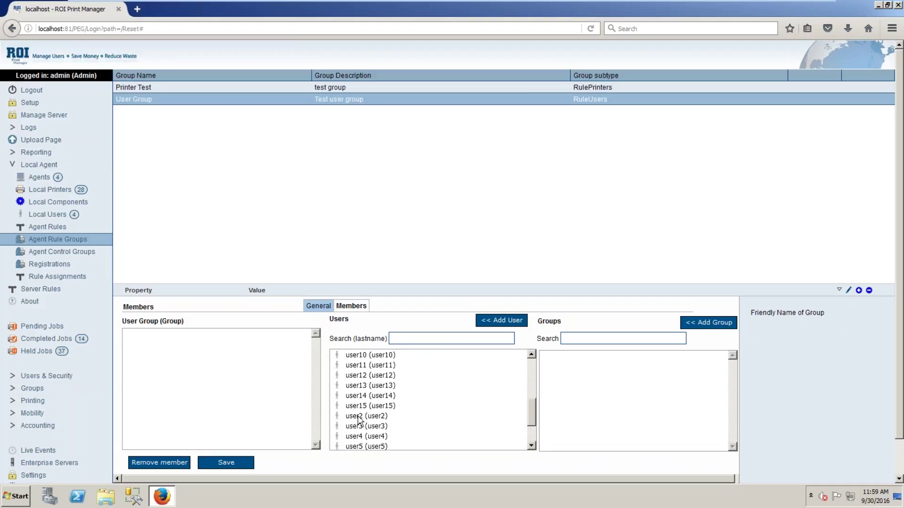
Add user2, user3, user4 and user5 to User Group, save, then select Printer Test
click(357, 417)
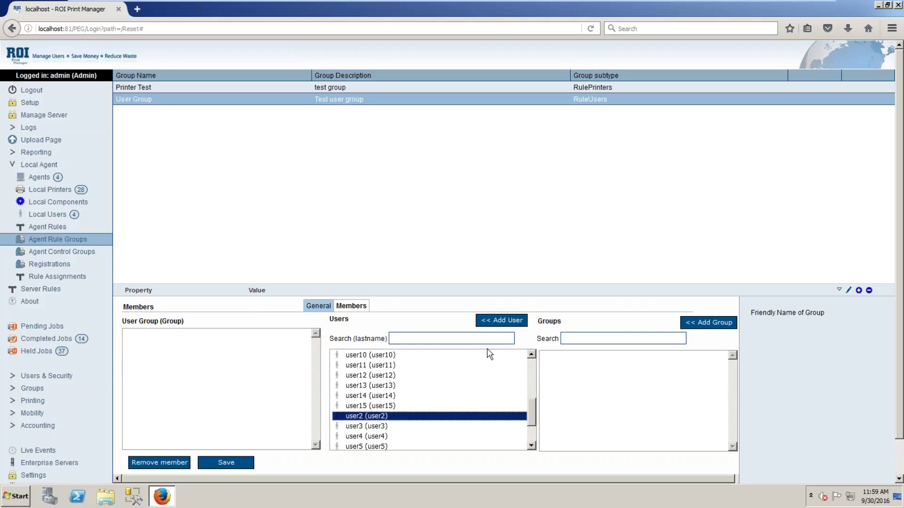
click(504, 324)
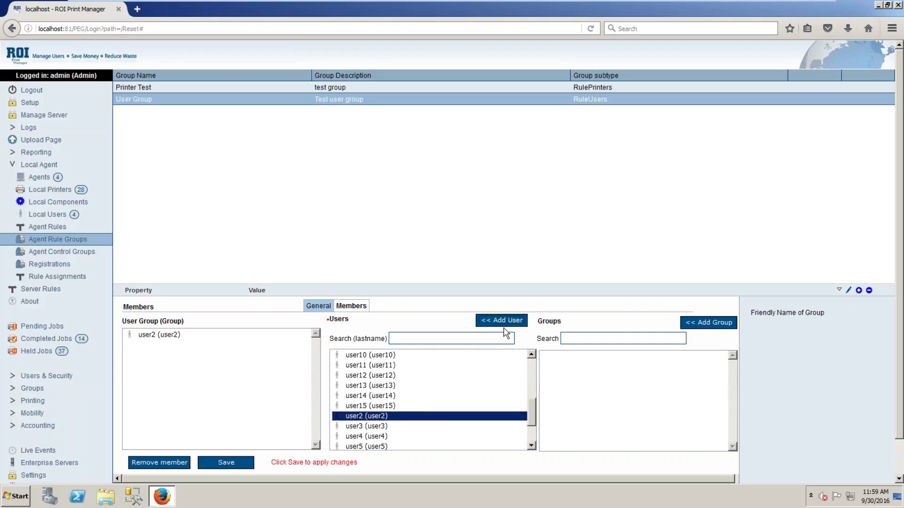
click(361, 428)
click(514, 322)
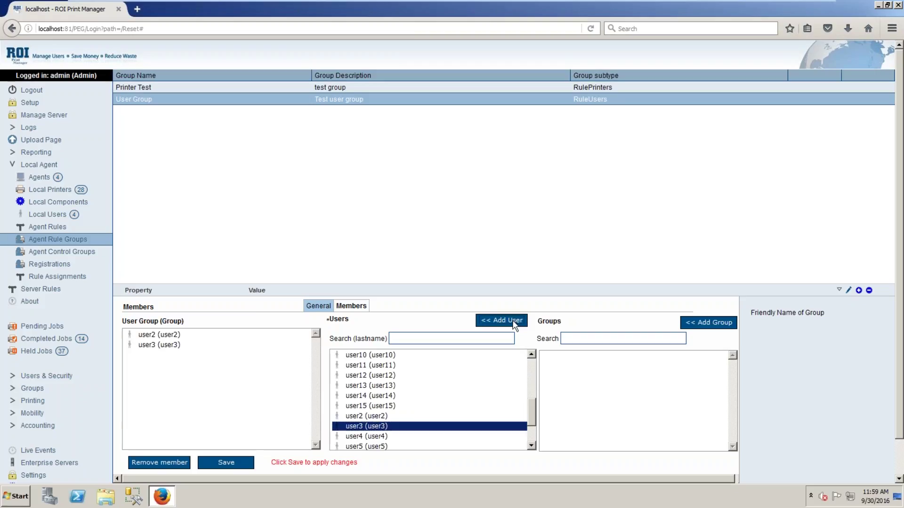
click(345, 438)
click(508, 323)
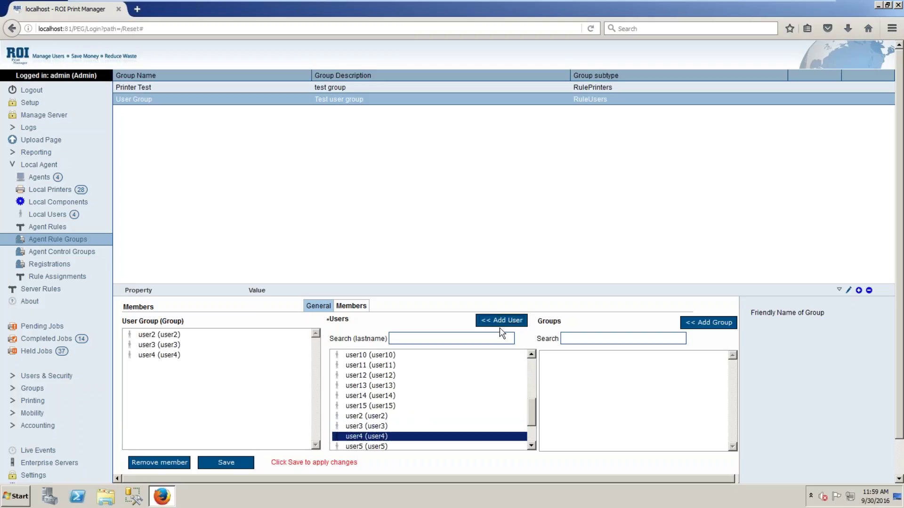
click(381, 447)
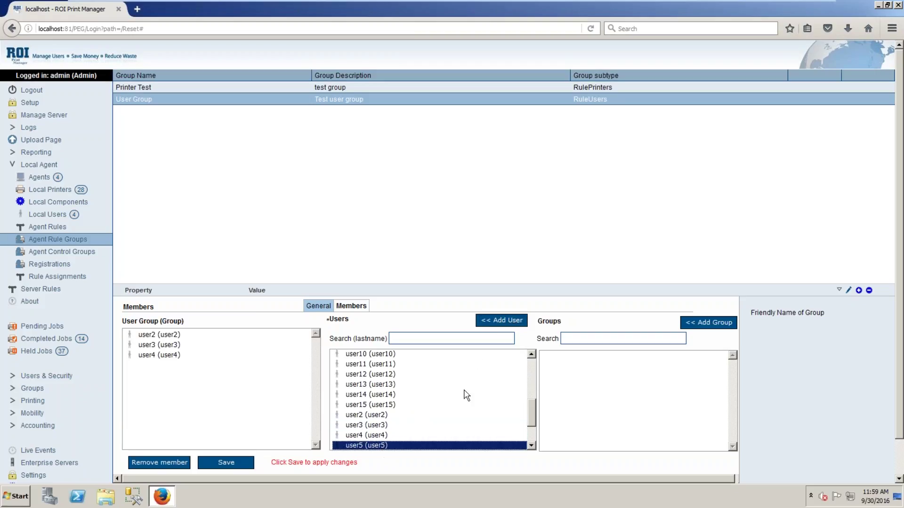
click(513, 323)
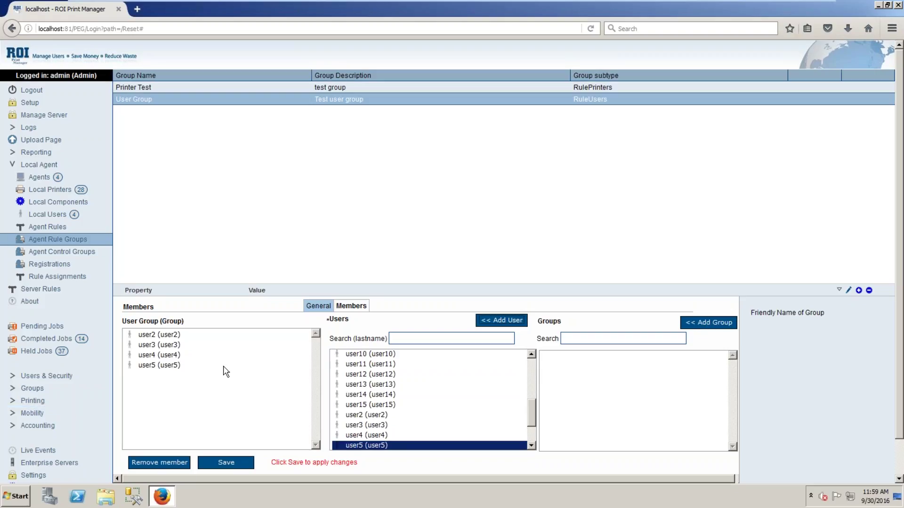
click(220, 461)
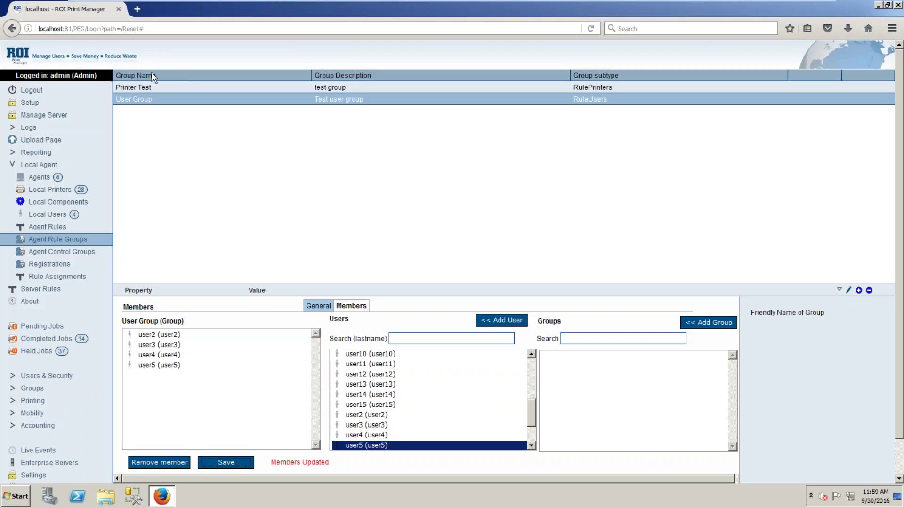
click(152, 87)
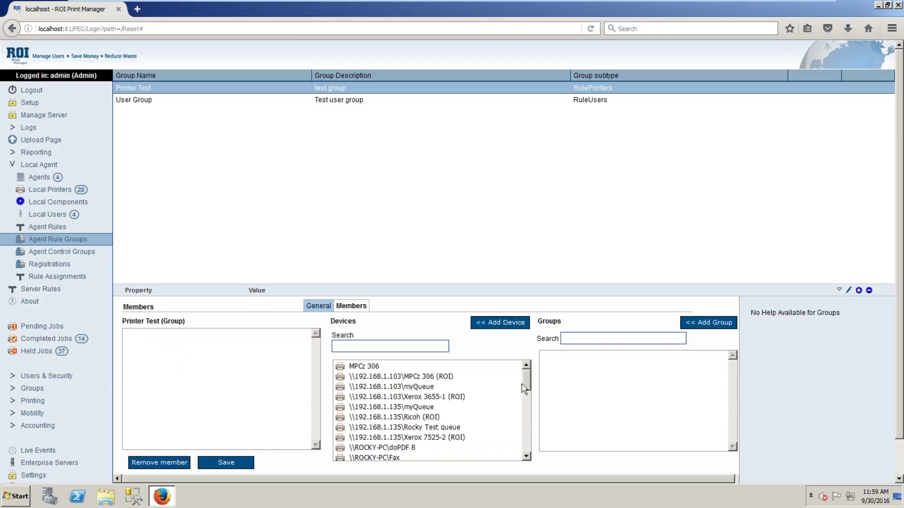
Add \\192.168.1.103\MPCz 306 (ROI) and \\ROCKY-PC\PS Driver for Universal Print to Printer Test, then save
mouse_move(527, 389)
mouse_down()
mouse_move(528, 445)
mouse_move(529, 380)
mouse_up()
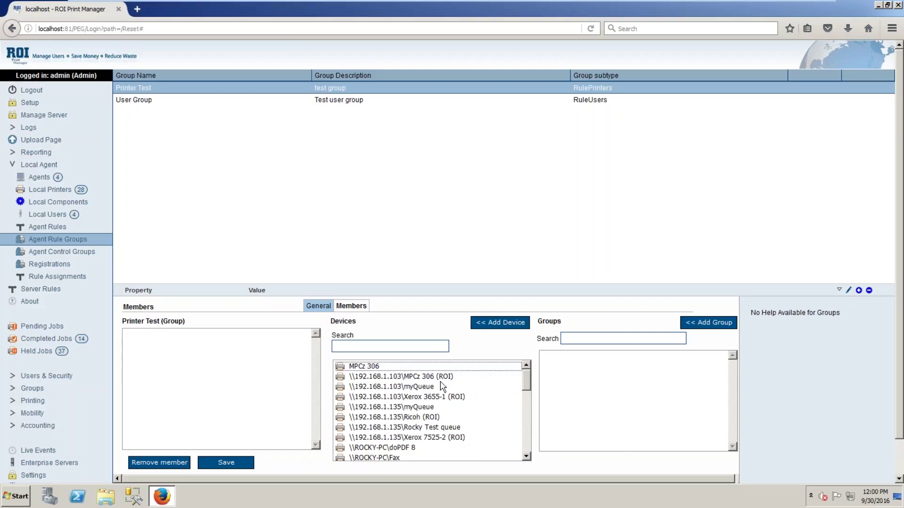
click(367, 372)
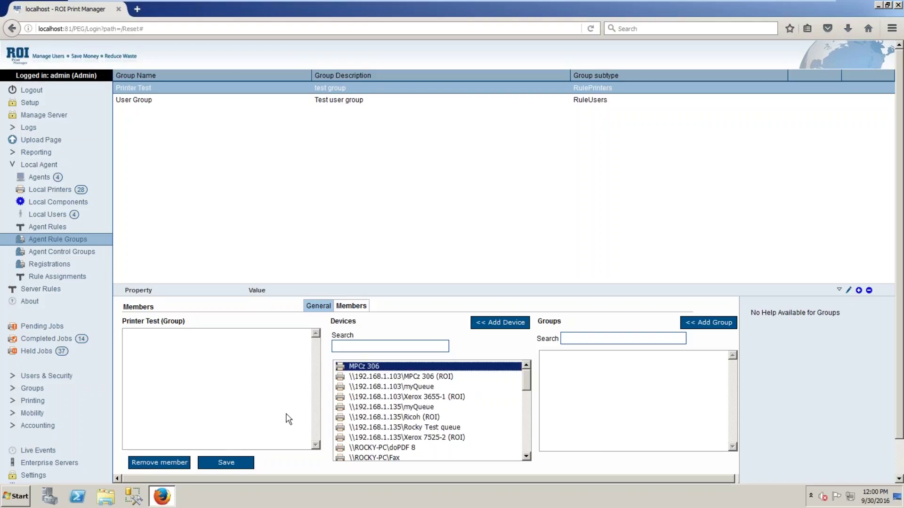
click(505, 322)
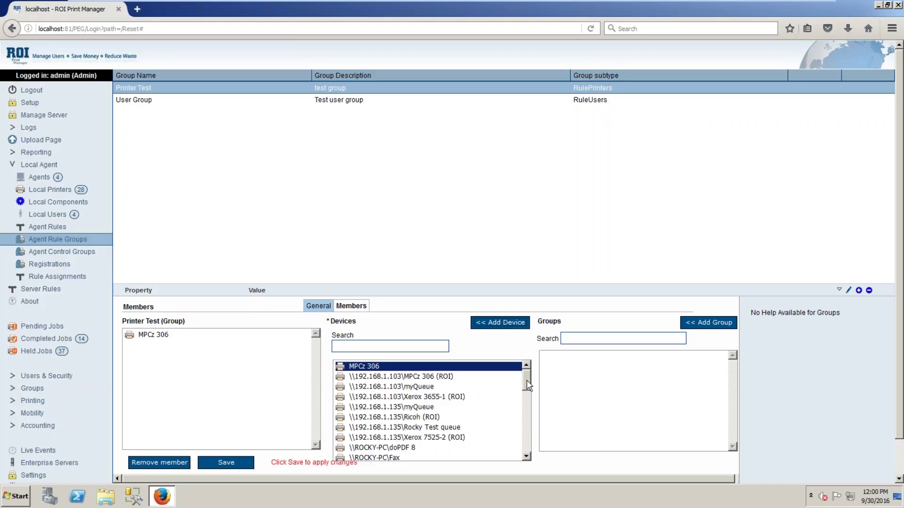
click(414, 377)
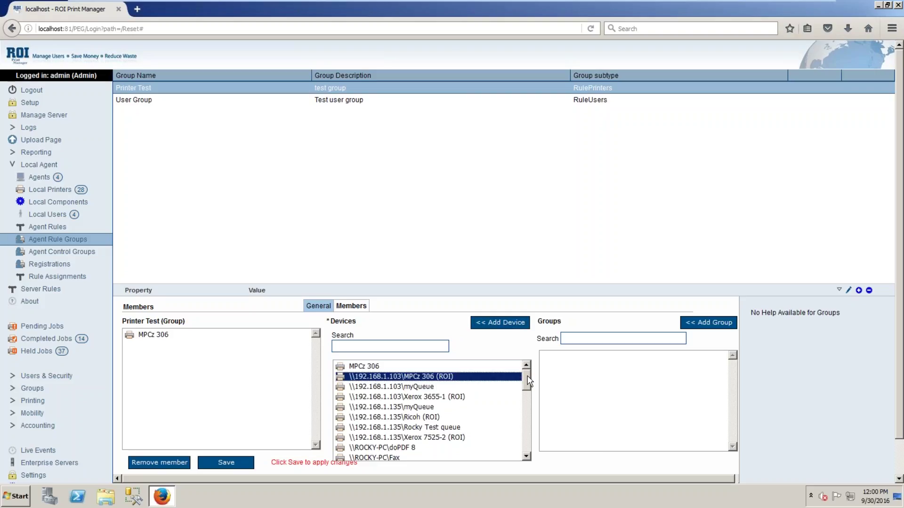
click(507, 322)
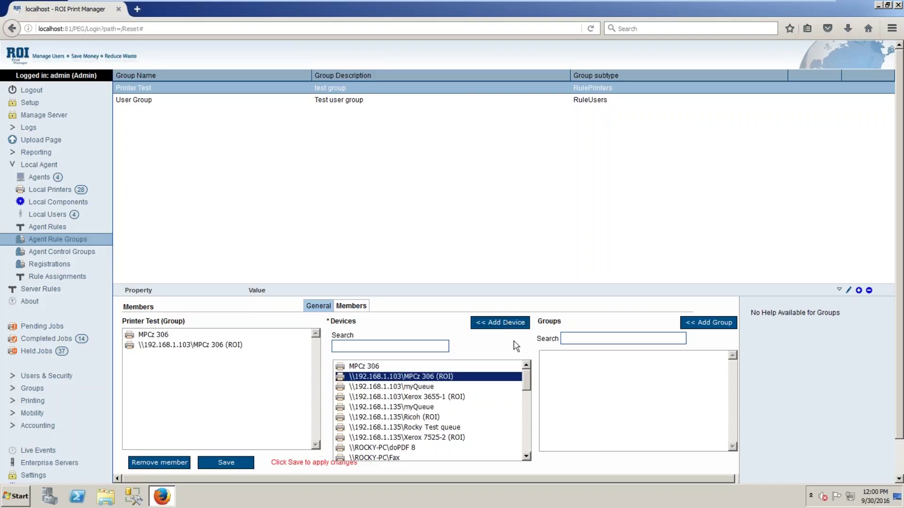
mouse_move(531, 385)
mouse_down()
mouse_move(532, 438)
mouse_move(532, 393)
mouse_move(532, 403)
mouse_up()
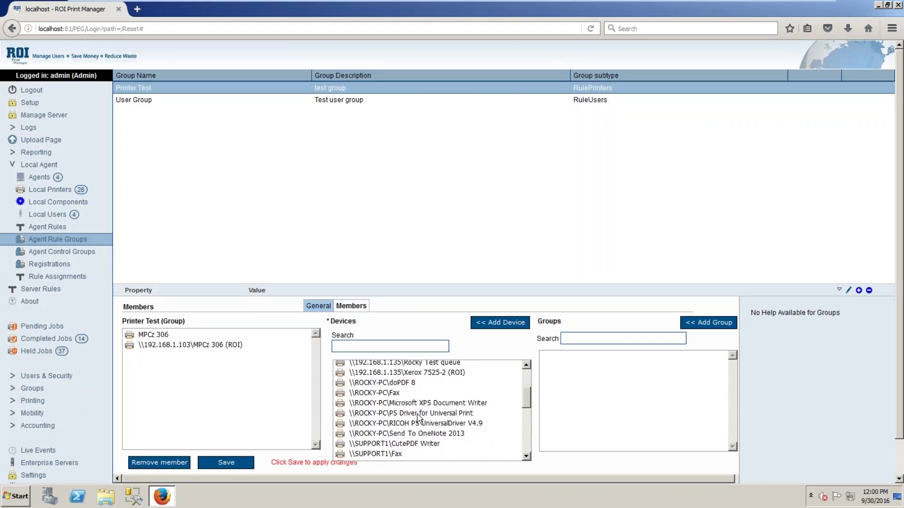
click(441, 414)
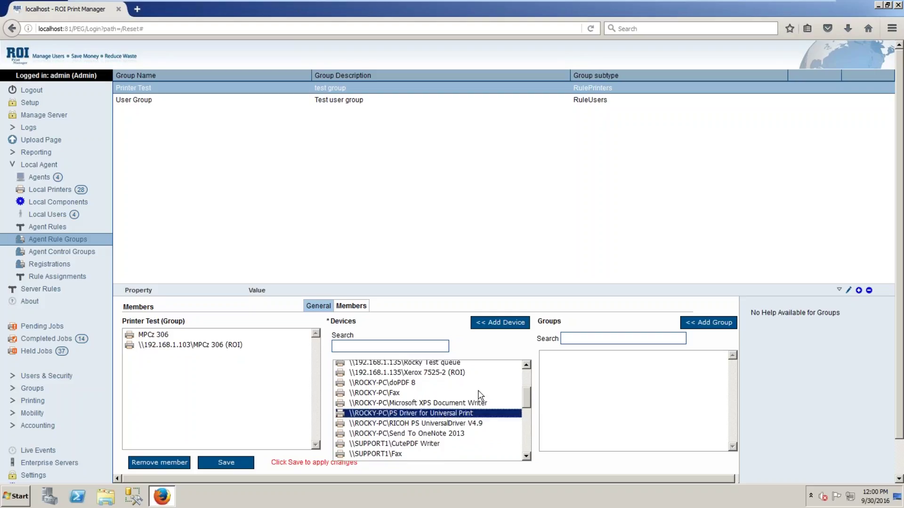
click(492, 322)
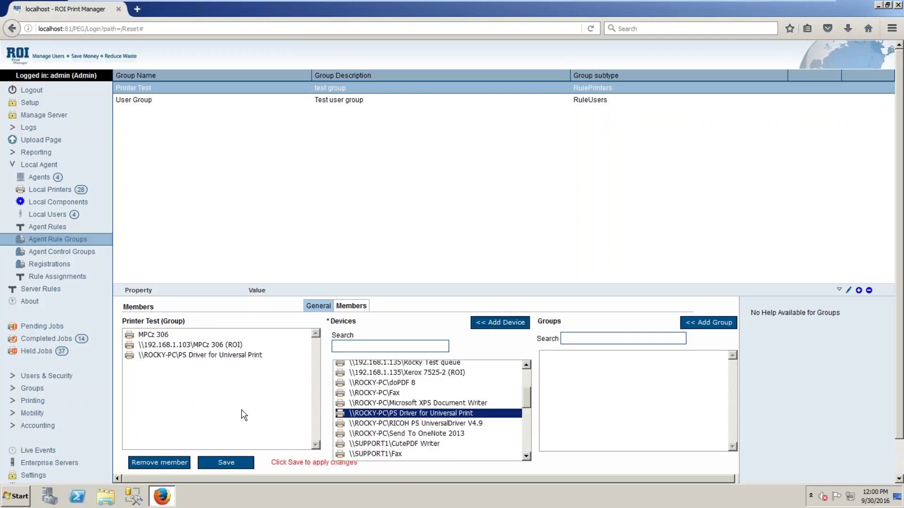
click(235, 465)
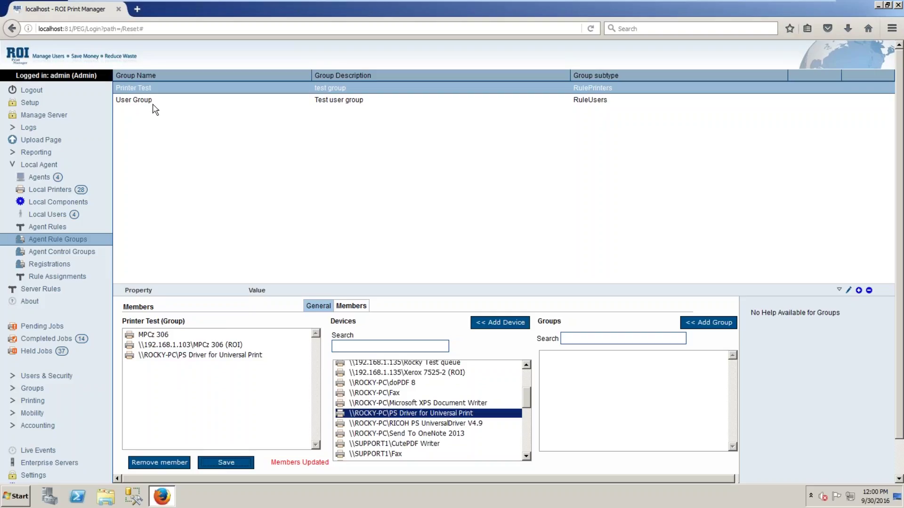
Review User Group's members, then go to Agent Rules and start a new blank rule
click(150, 101)
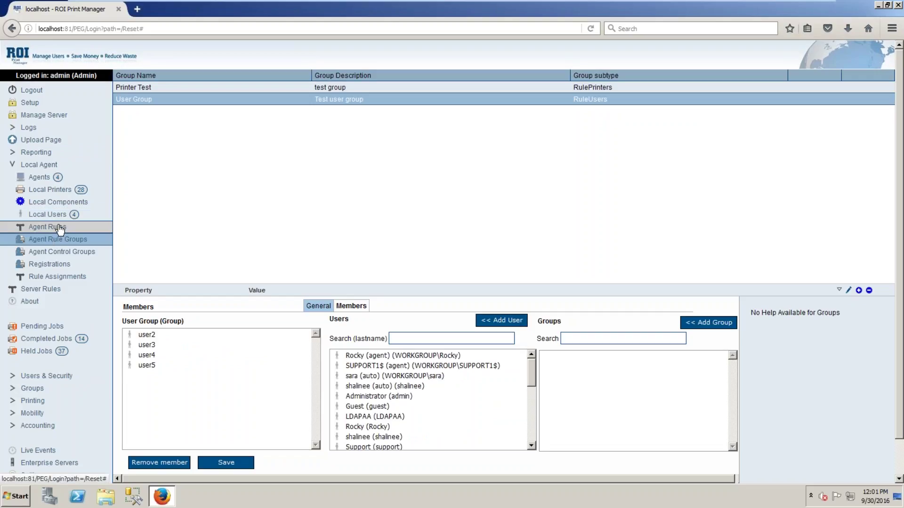
click(60, 227)
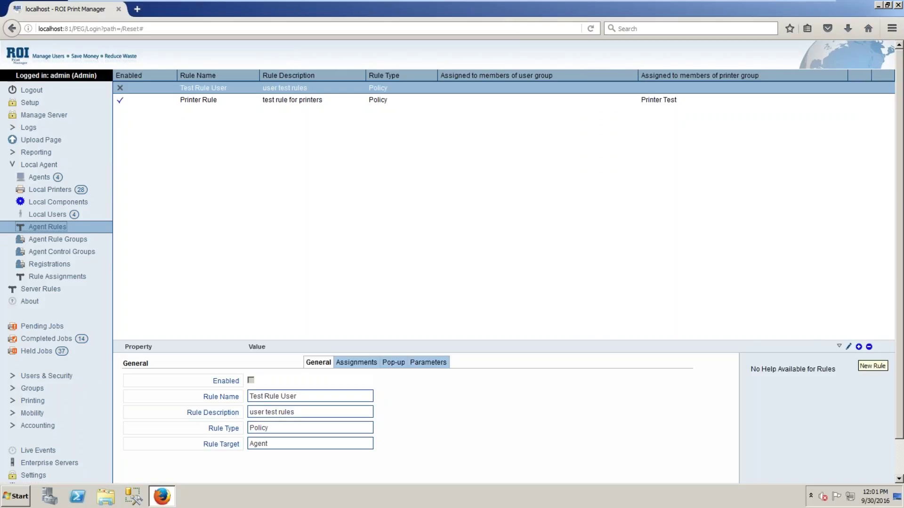
click(858, 347)
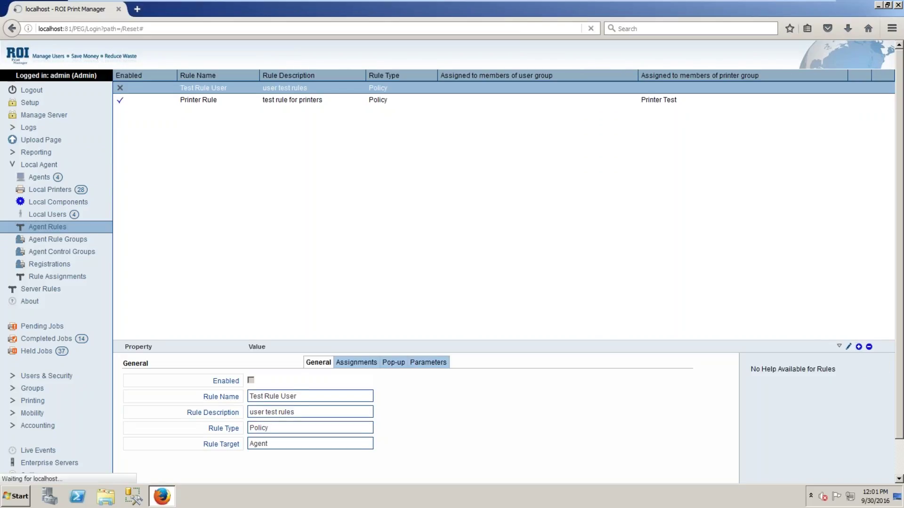
Enable the new rule and name it 'User Rule'
click(250, 382)
click(282, 397)
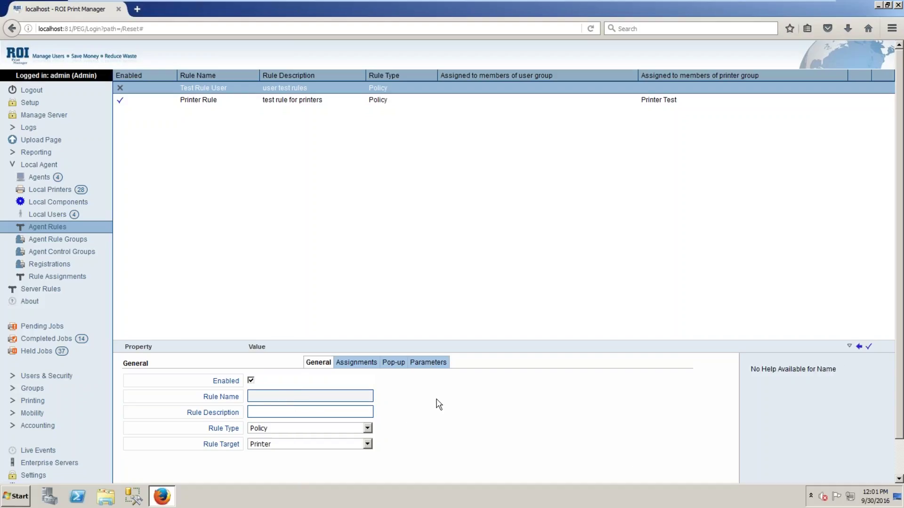
text(Us)
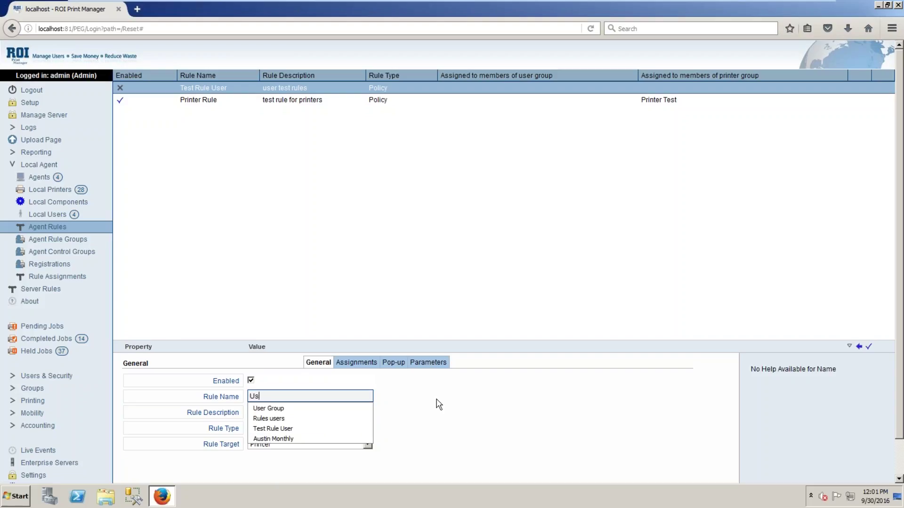
text(er)
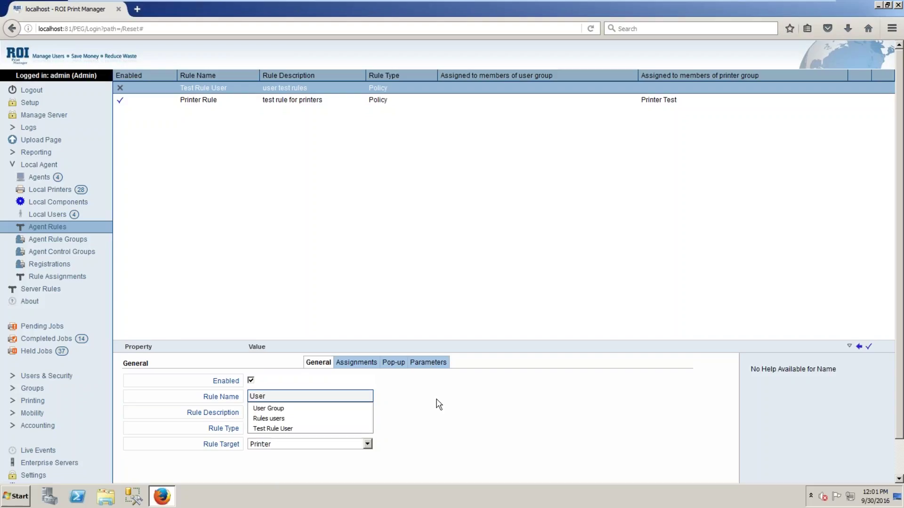
text( Rule)
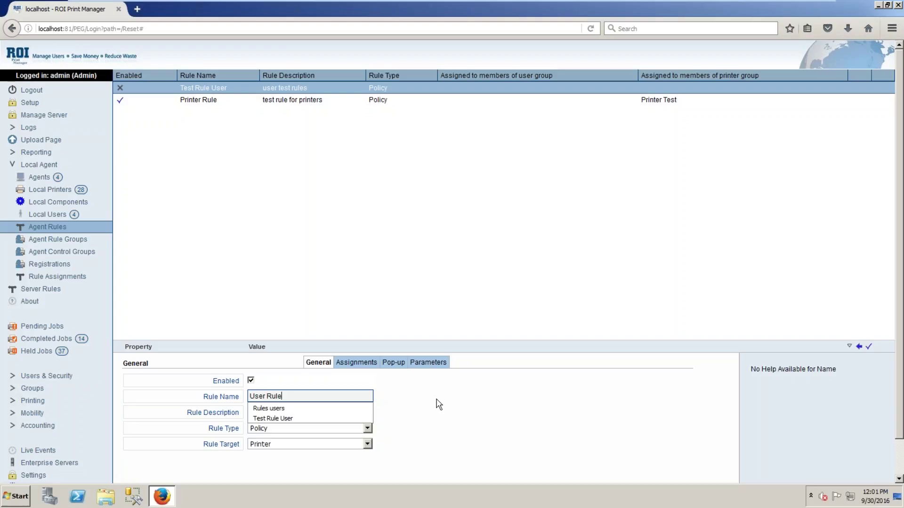
Describe the rule as 'Test Rule for Users' and keep Policy as its Rule Type
click(438, 404)
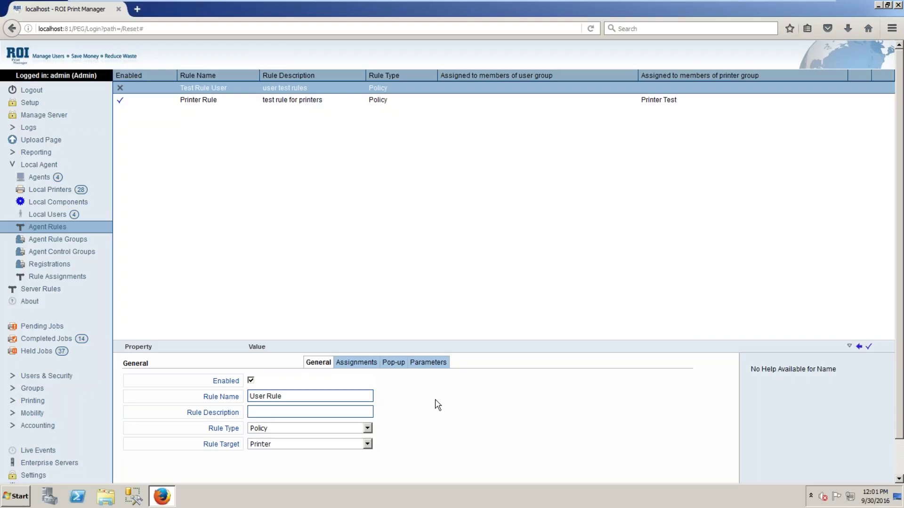
click(286, 413)
text(Test )
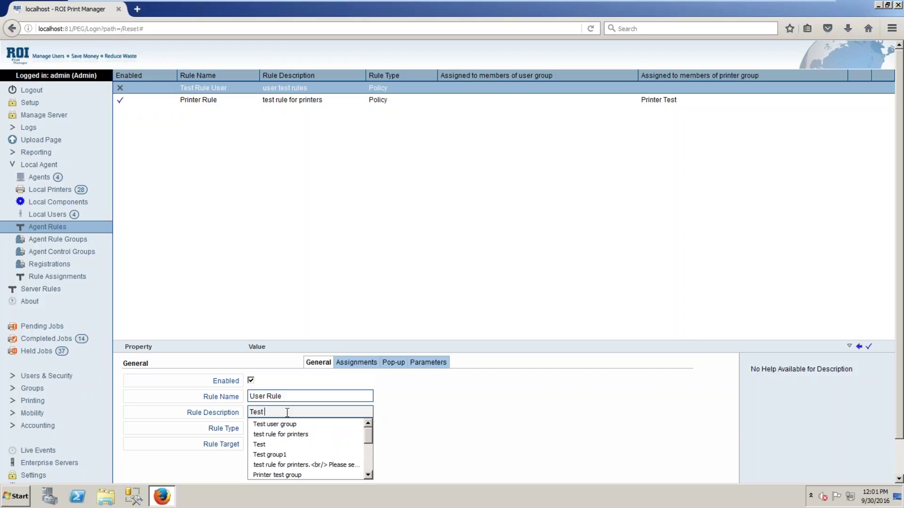
text(Rule for USs)
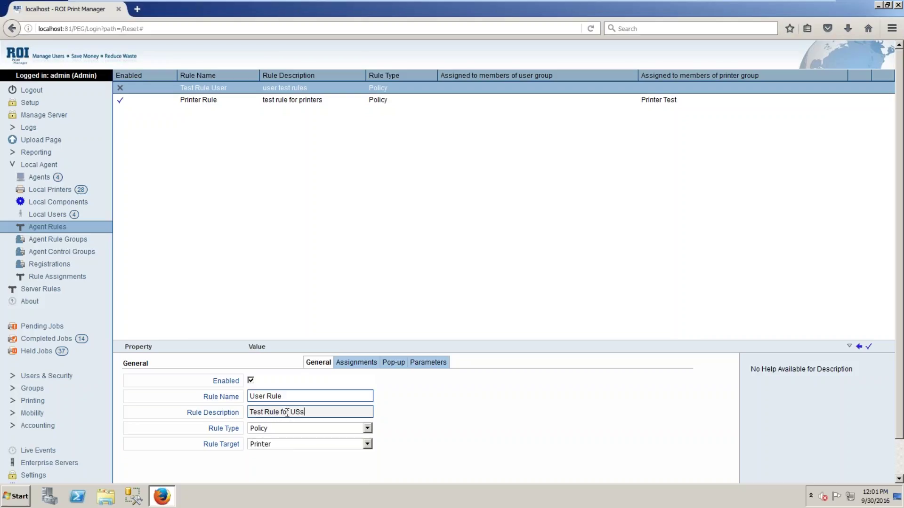
key(BackSpace)
text(ers)
key(Left)
key(Left)
key(Left)
text(\s)
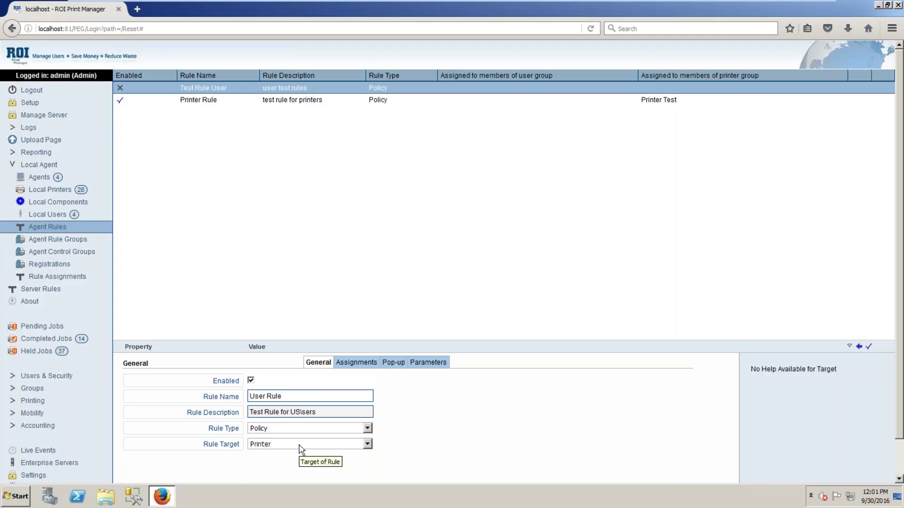
key(BackSpace)
key(BackSpace)
key(BackSpace)
text(s)
click(367, 428)
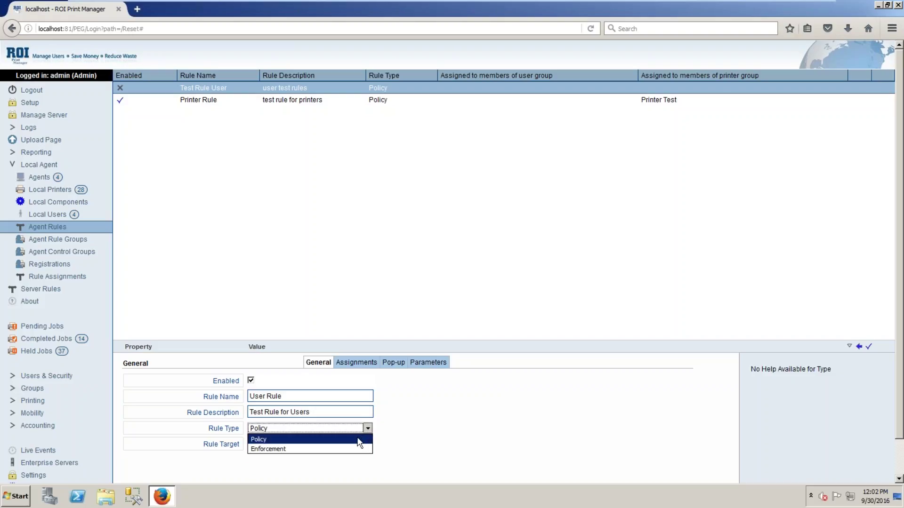
click(359, 440)
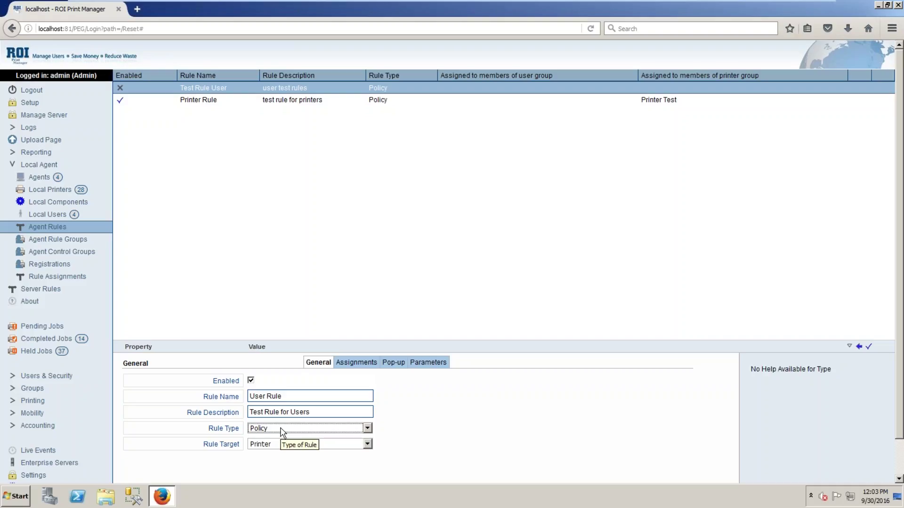
Change User Rule's target to Agent, keep type Policy, and save the rule
click(367, 444)
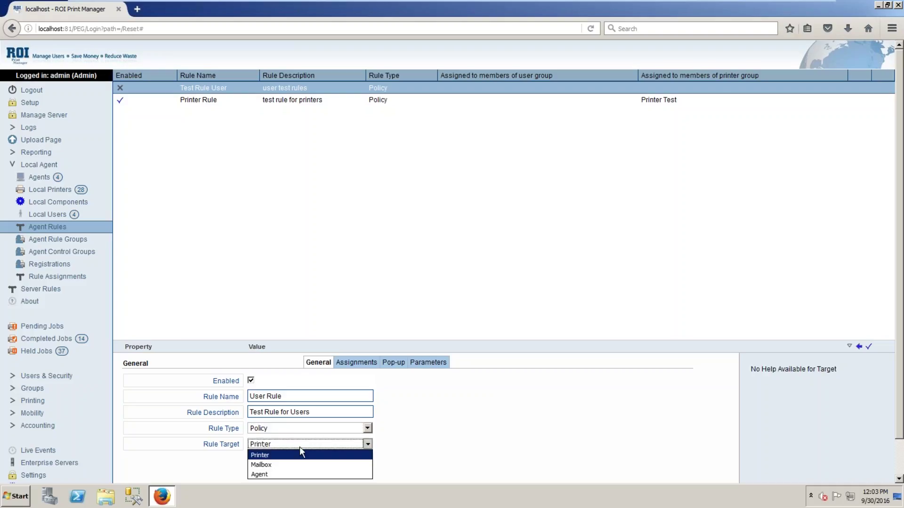
click(267, 475)
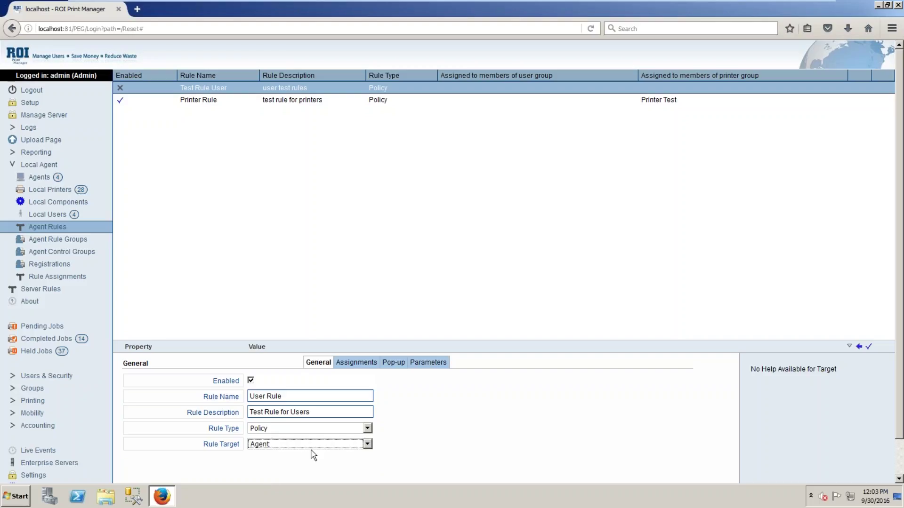
click(368, 429)
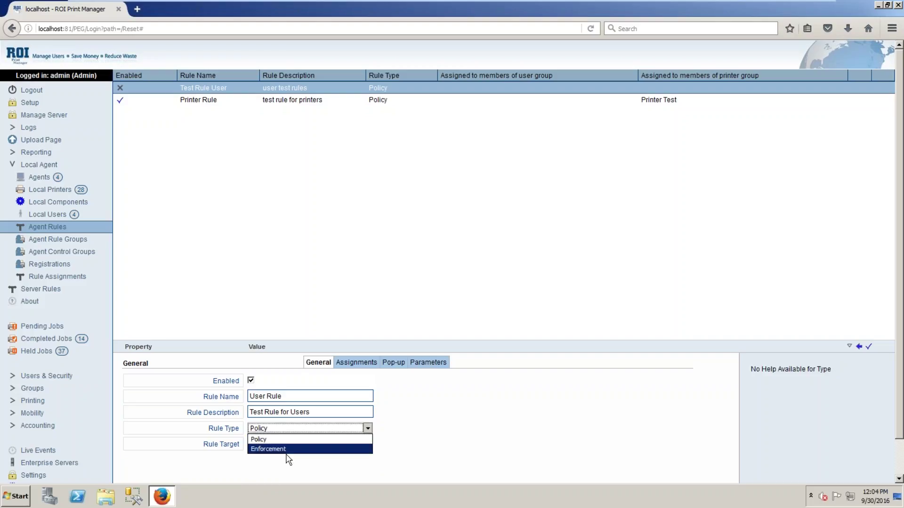
click(304, 440)
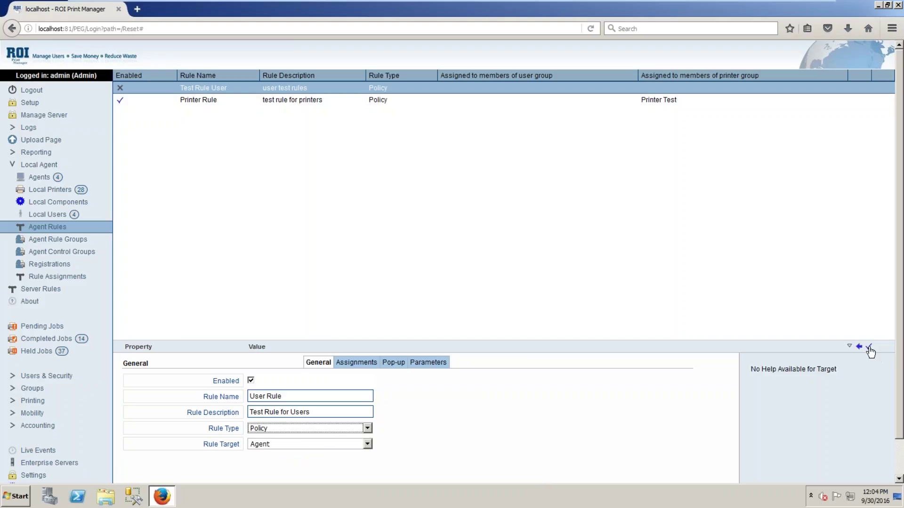
click(870, 351)
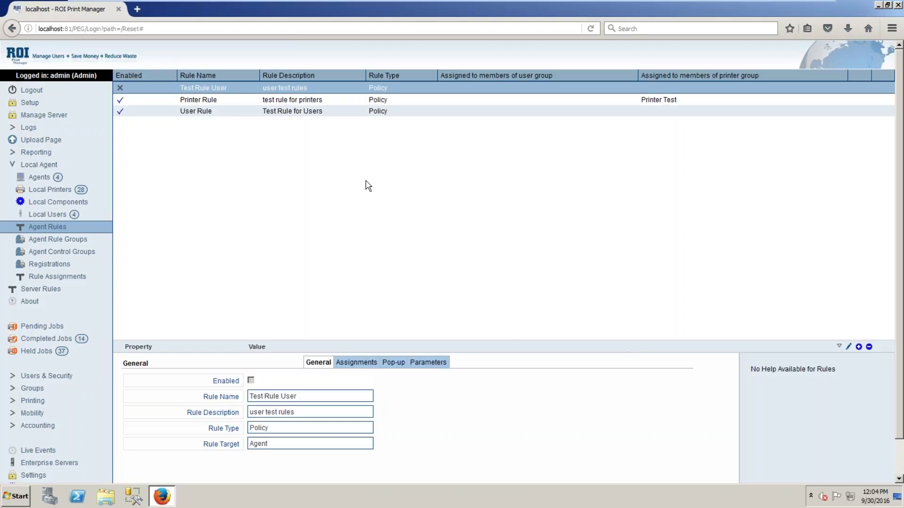
Select the User Rule row and open its Assignments tab
click(215, 111)
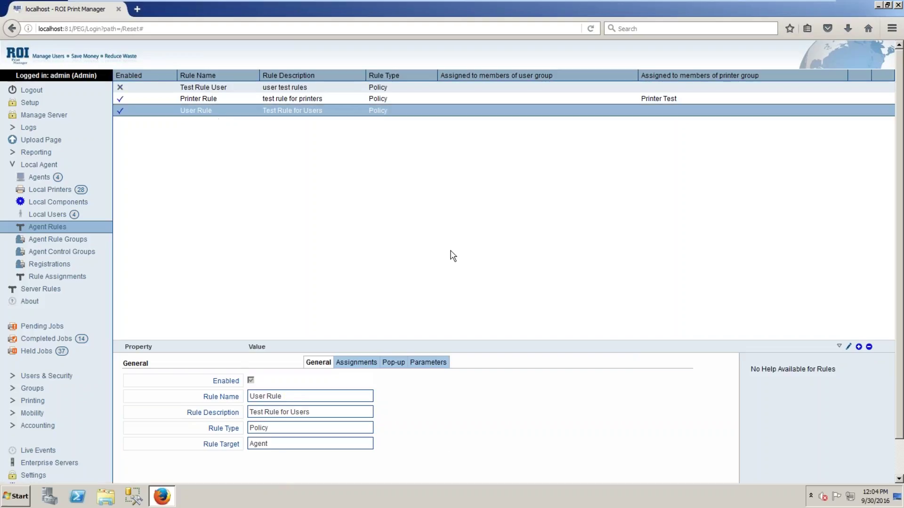
click(372, 362)
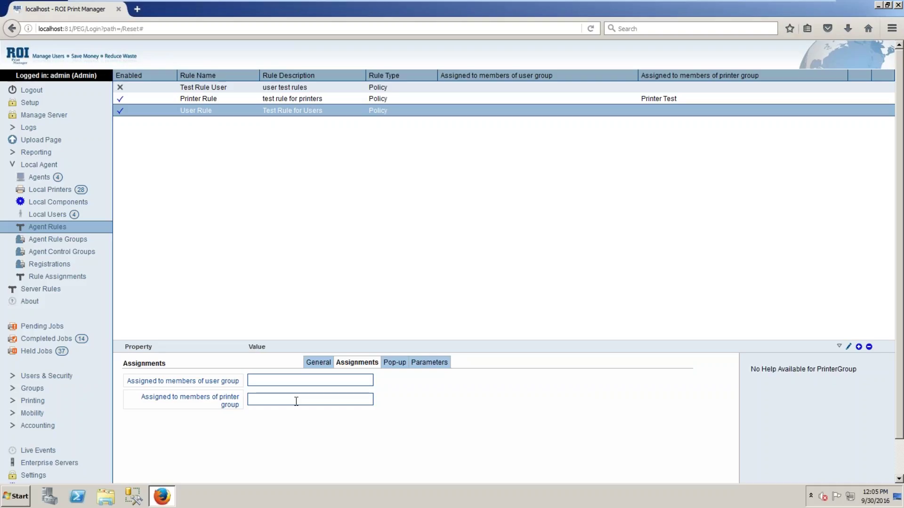
Assign User Rule to User Group and leave the printer group blank
click(323, 384)
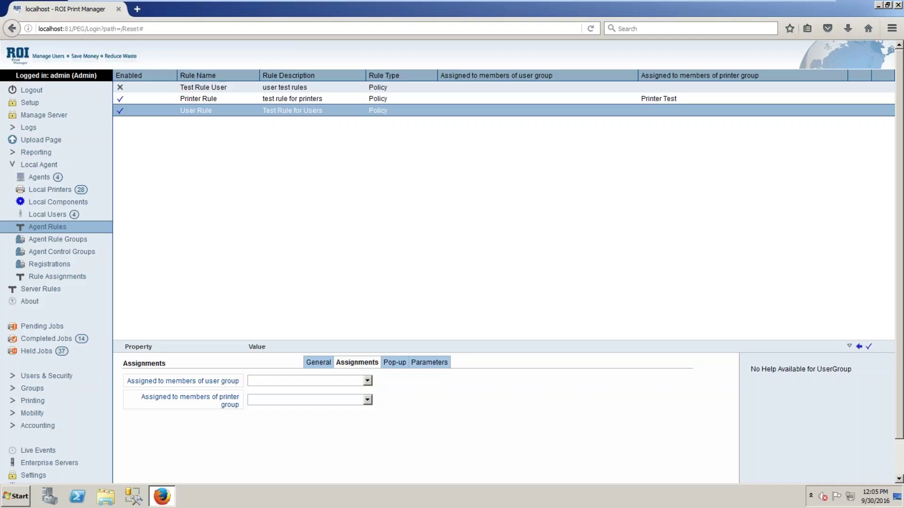
click(368, 381)
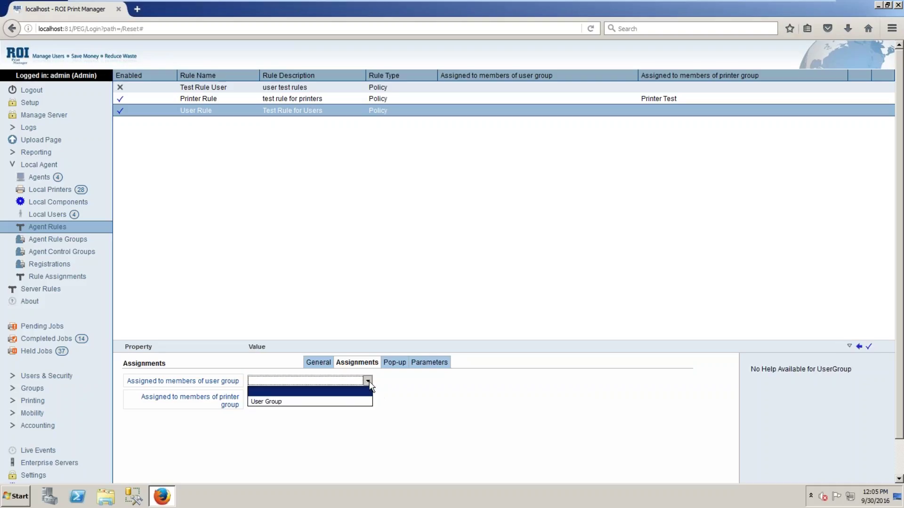
click(299, 402)
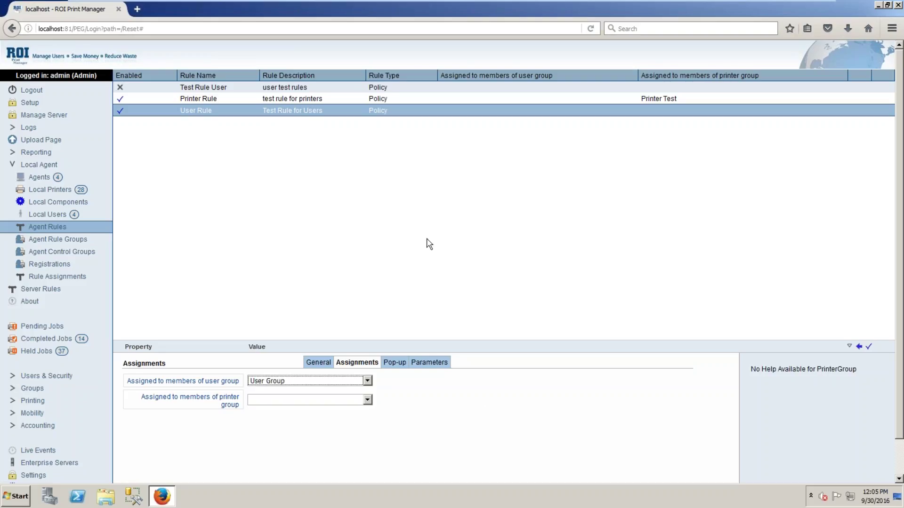
click(368, 400)
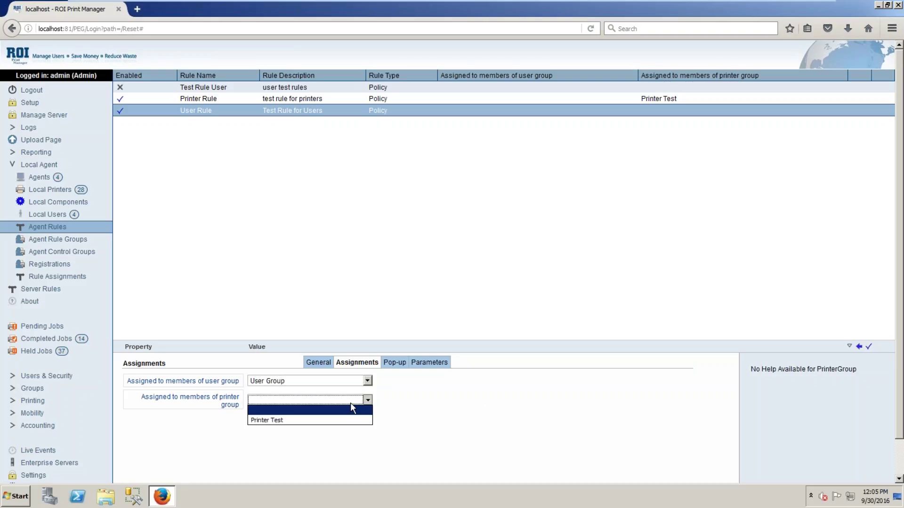
click(302, 410)
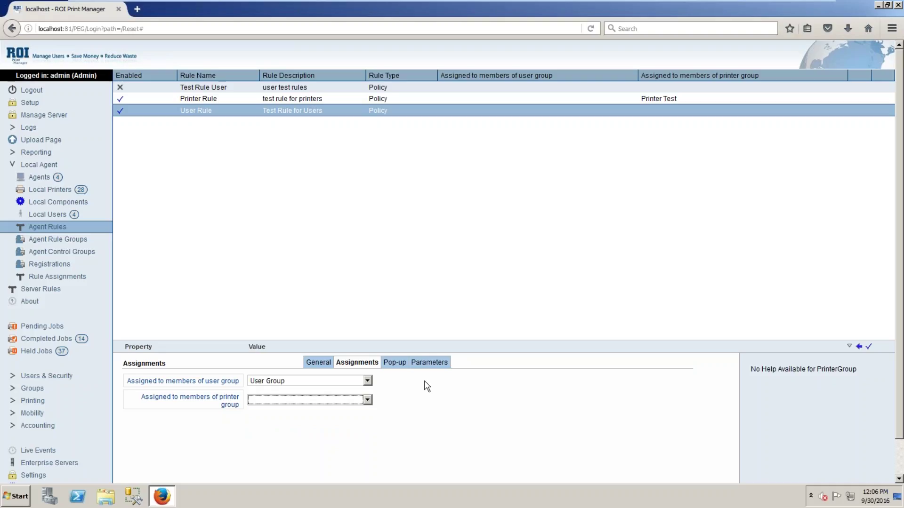
click(396, 361)
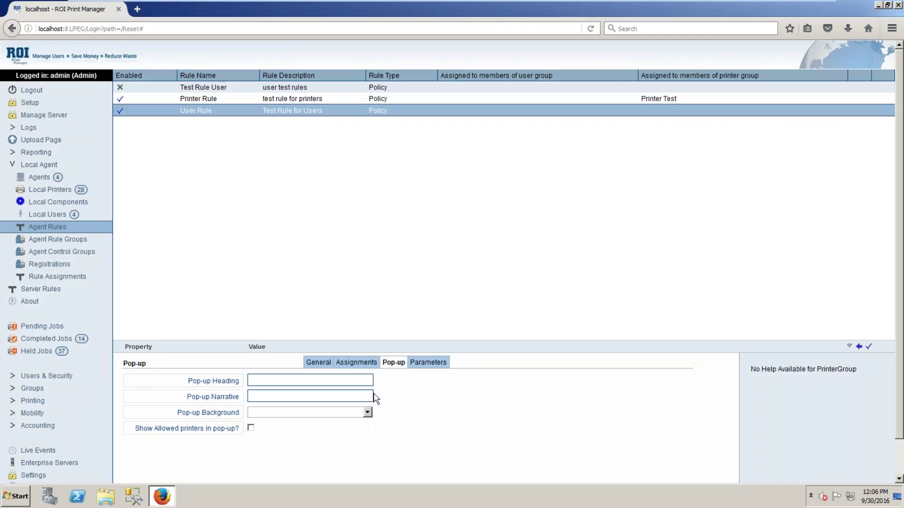
Enter 'Test Rule' as the pop-up heading, fixing its capitalisation
click(333, 382)
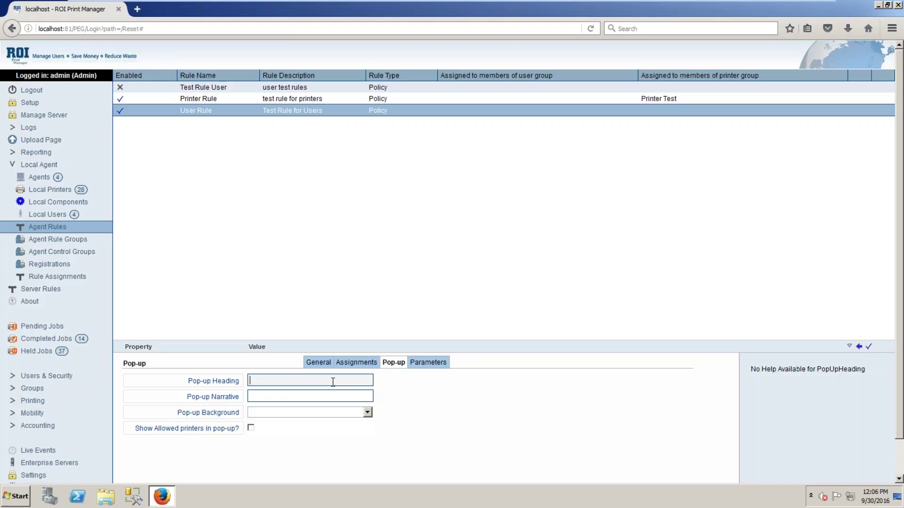
text(TE)
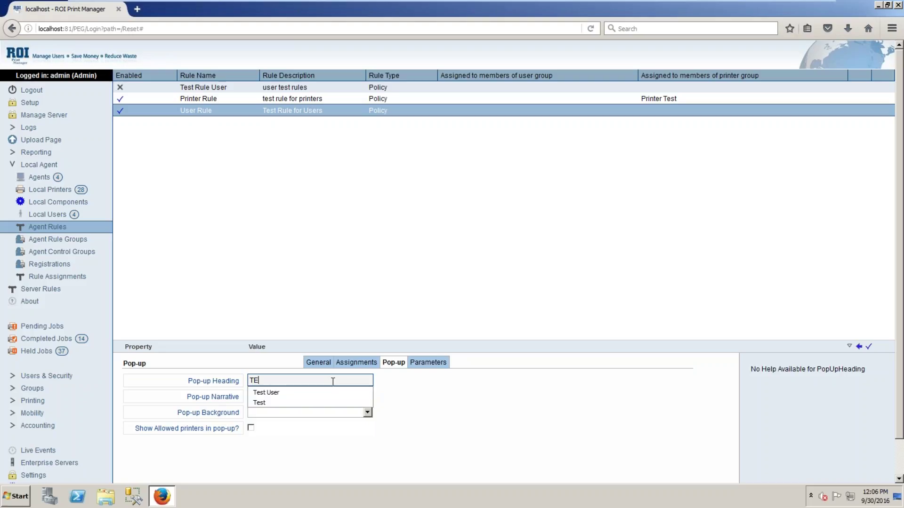
text(st Rule)
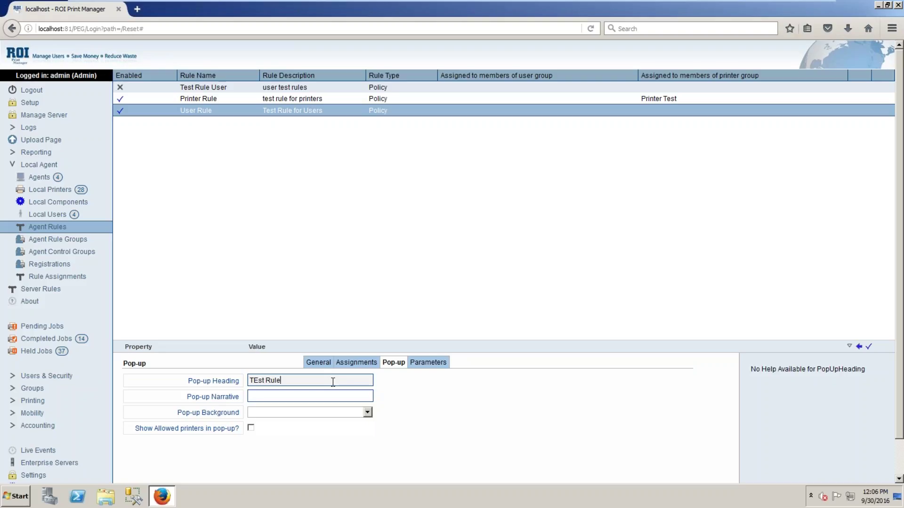
key(Left)
key(BackSpace)
text(e)
Set the pop-up narrative to 'This is a test rule for users. Please do not print to this printer.'
key(Tab)
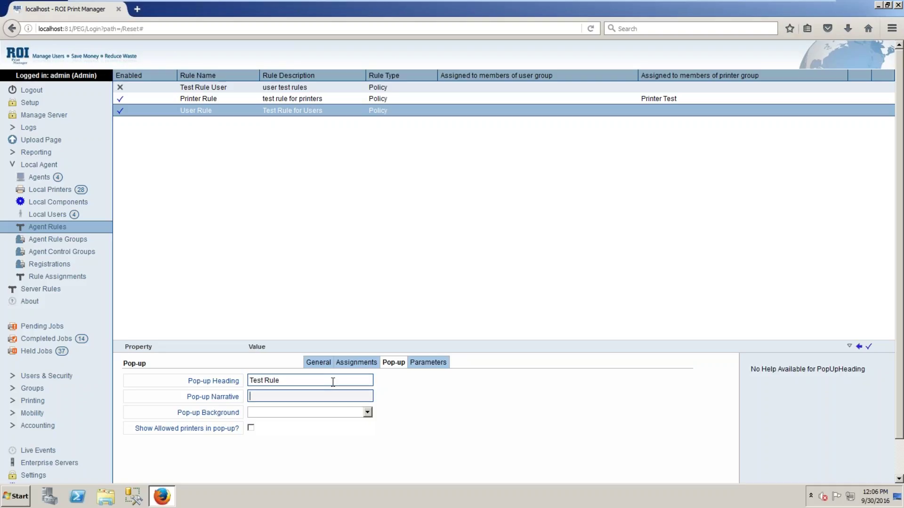
text(This is)
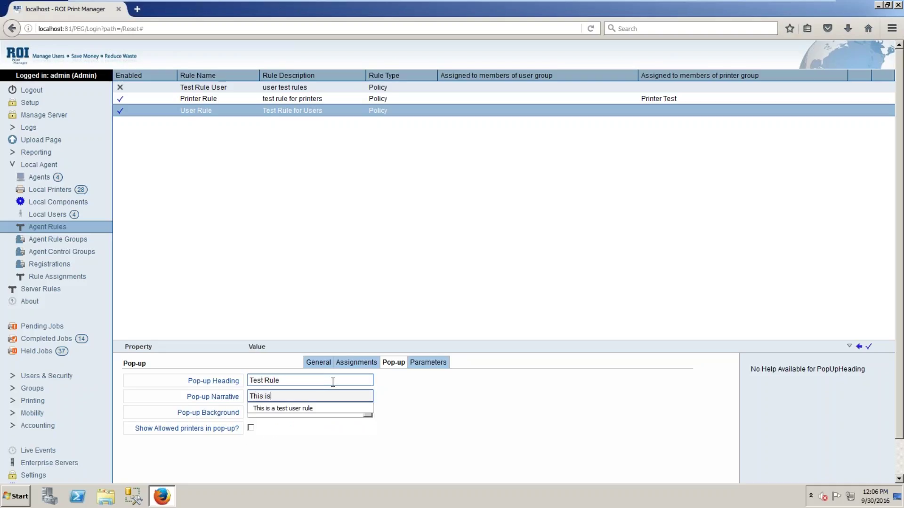
text( a test rule for users)
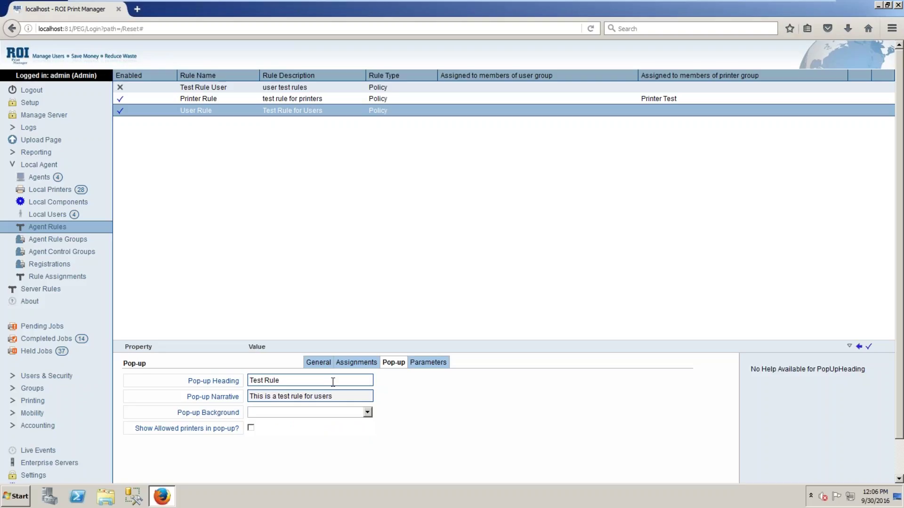
text(. Please do not)
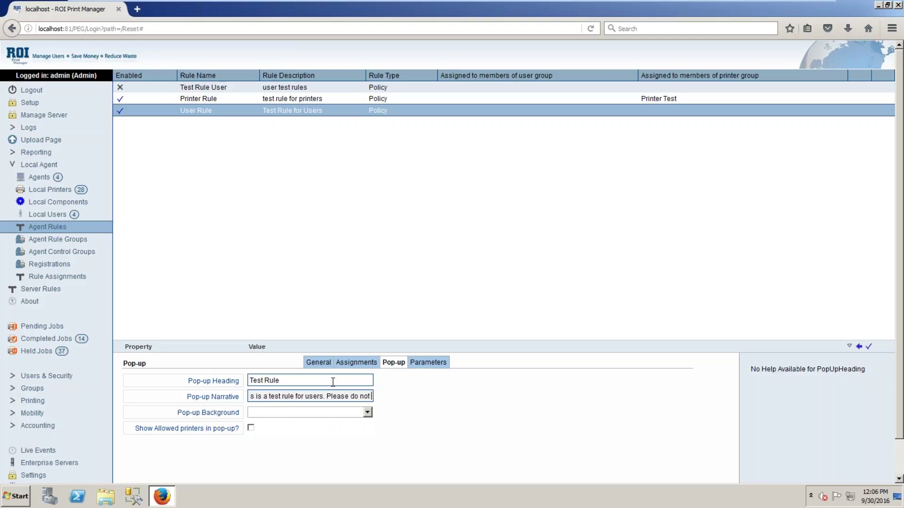
text( print to this pri)
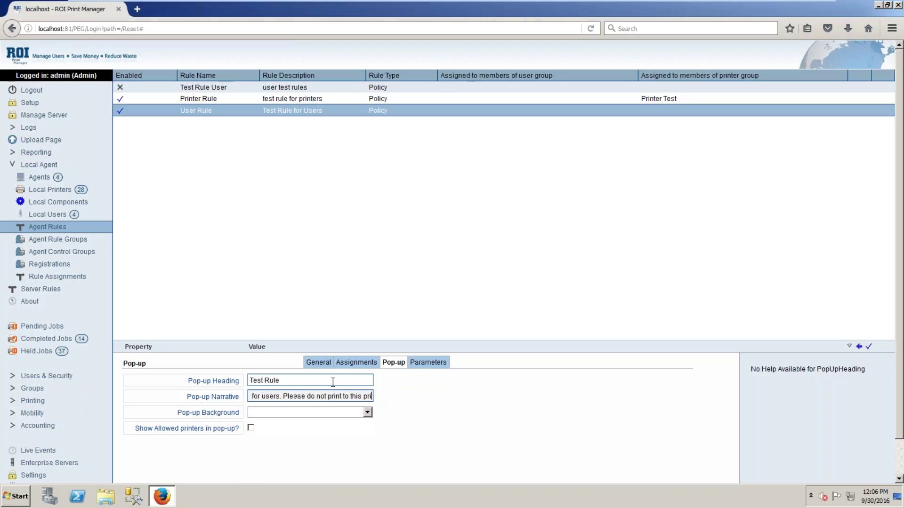
text(nter)
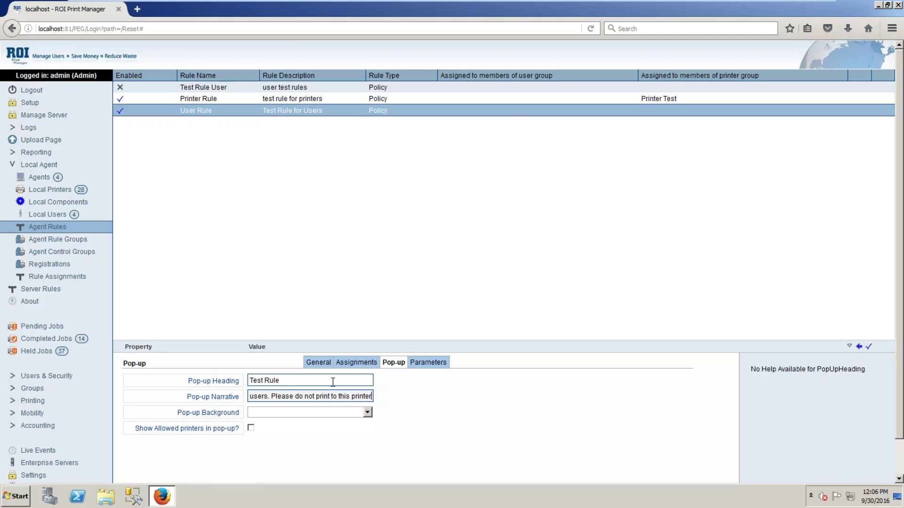
text(.)
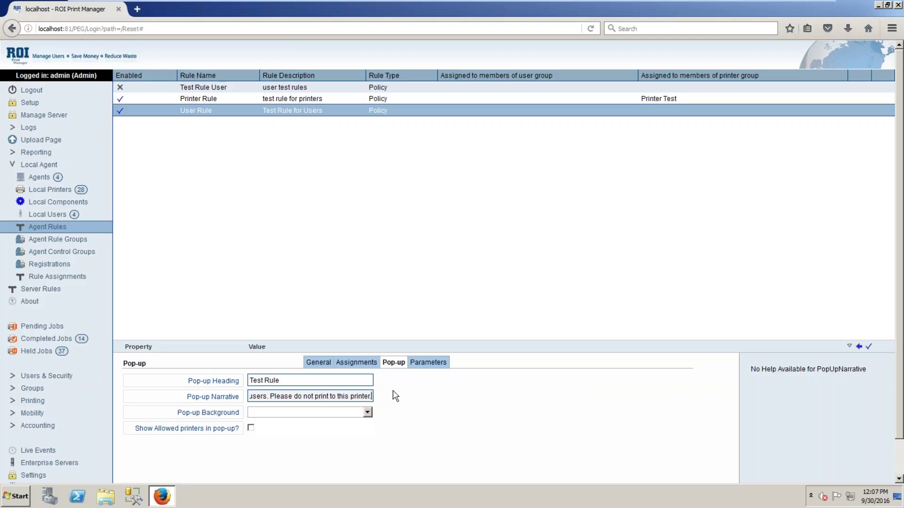
click(367, 413)
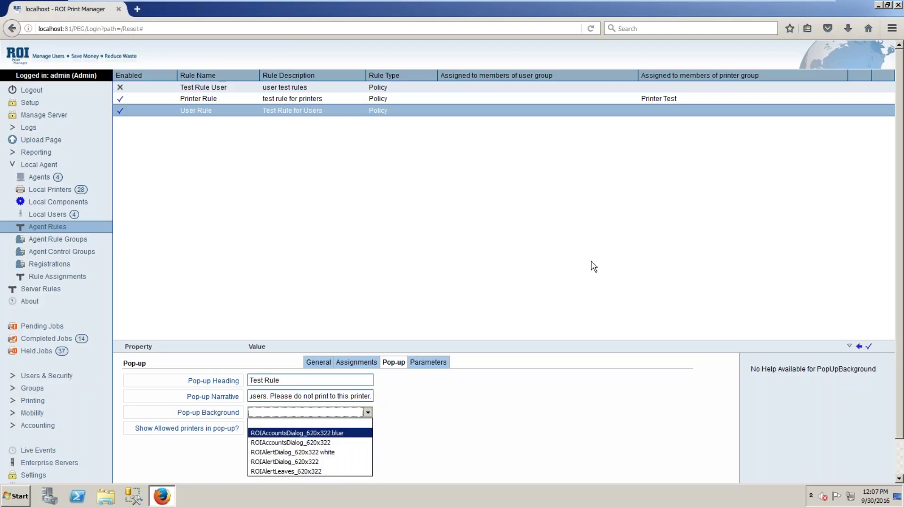
Use ROIAlertDialog_620x322 as the pop-up background and show allowed printers in the pop-up
click(328, 463)
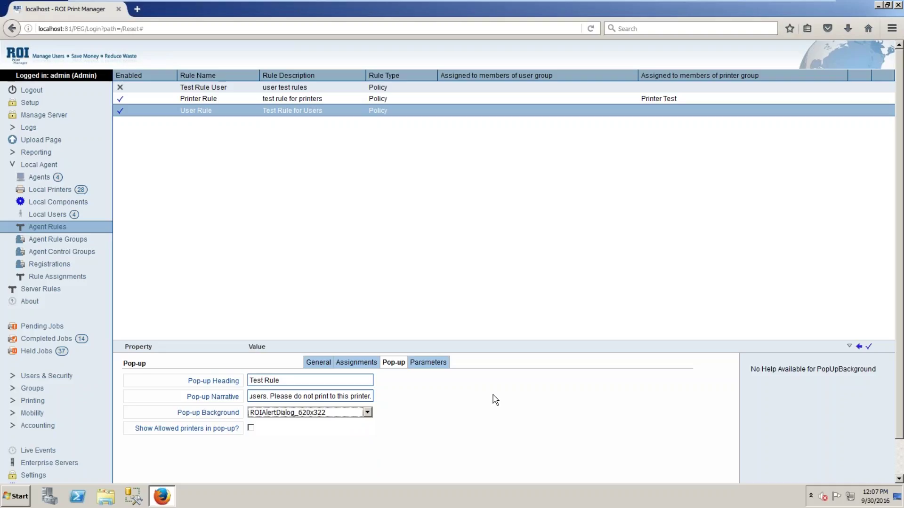
click(290, 391)
click(251, 428)
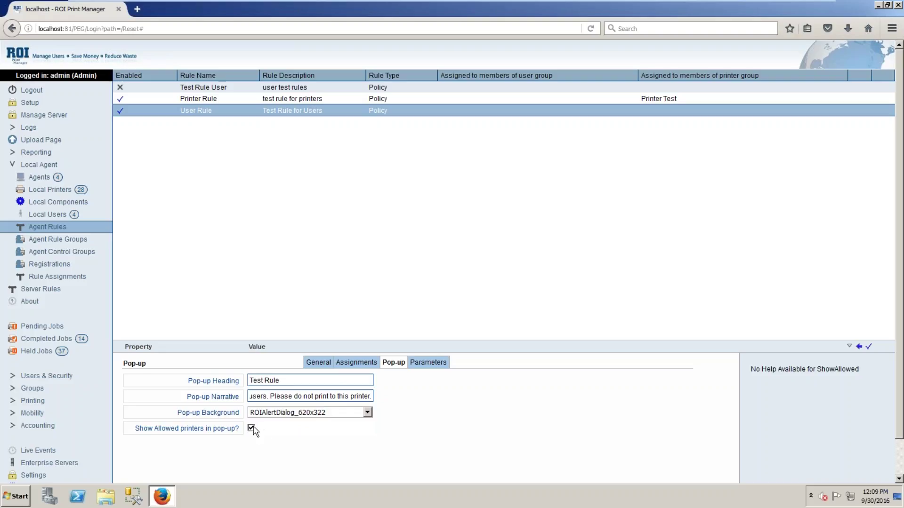
click(435, 362)
click(259, 380)
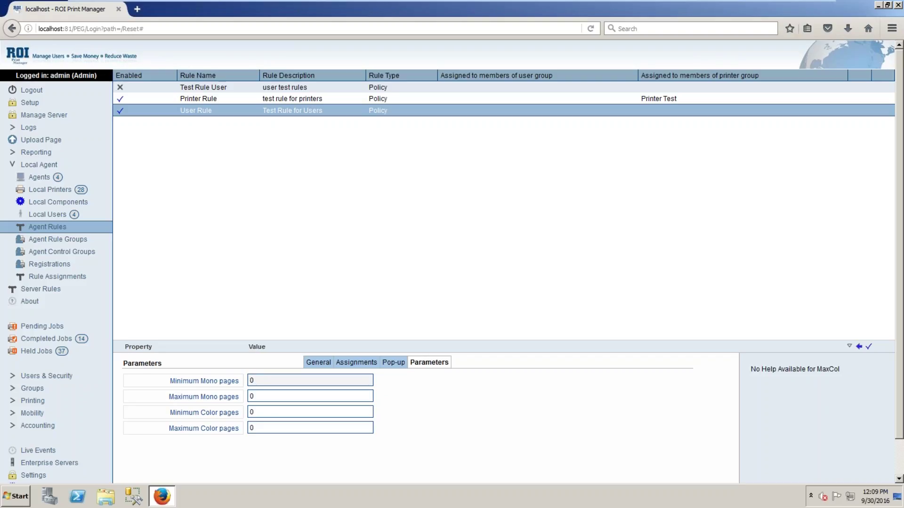
Limit User Rule to minimum 1, maximum 3 mono pages and minimum 1, maximum 3 colour pages, then save
key(BackSpace)
text(1)
key(Tab)
text(3)
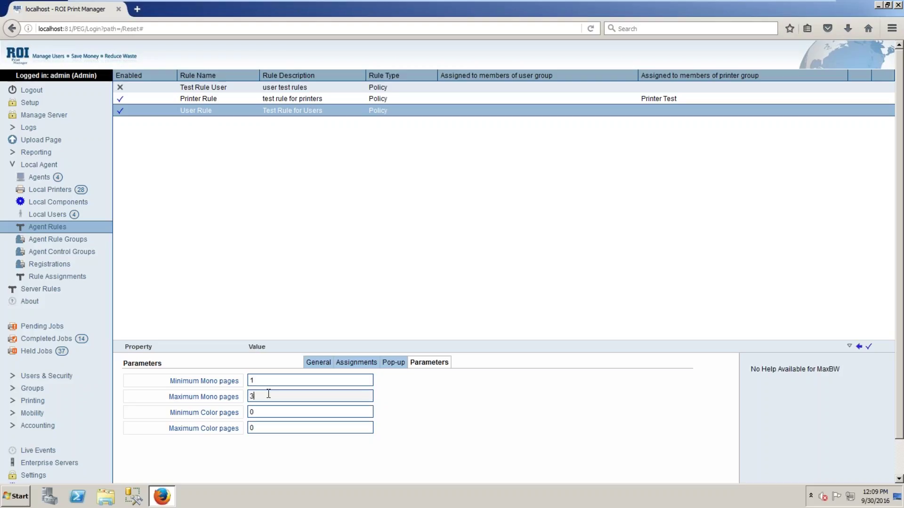
key(Tab)
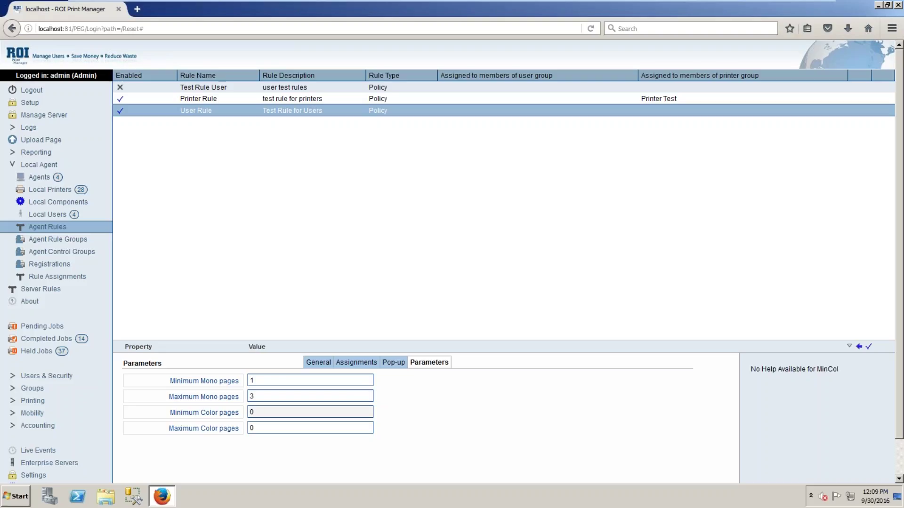
text(1)
click(269, 425)
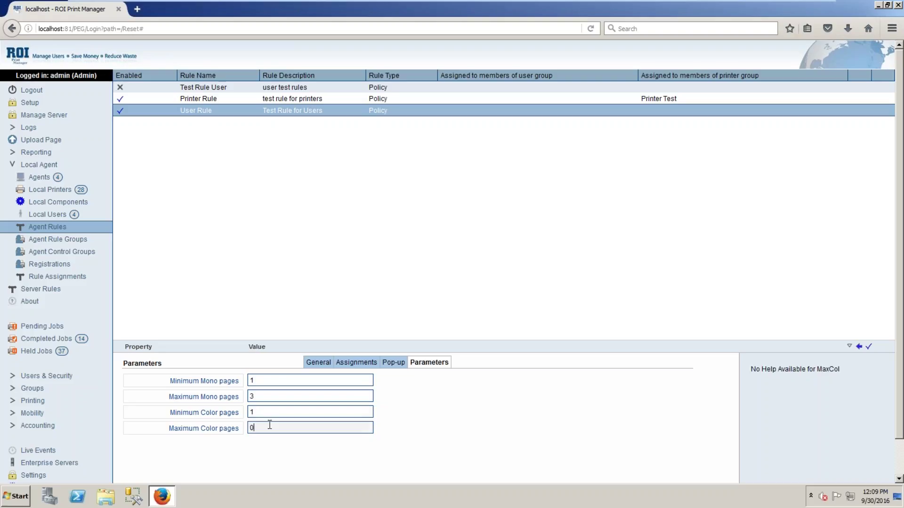
key(BackSpace)
text(3)
click(869, 346)
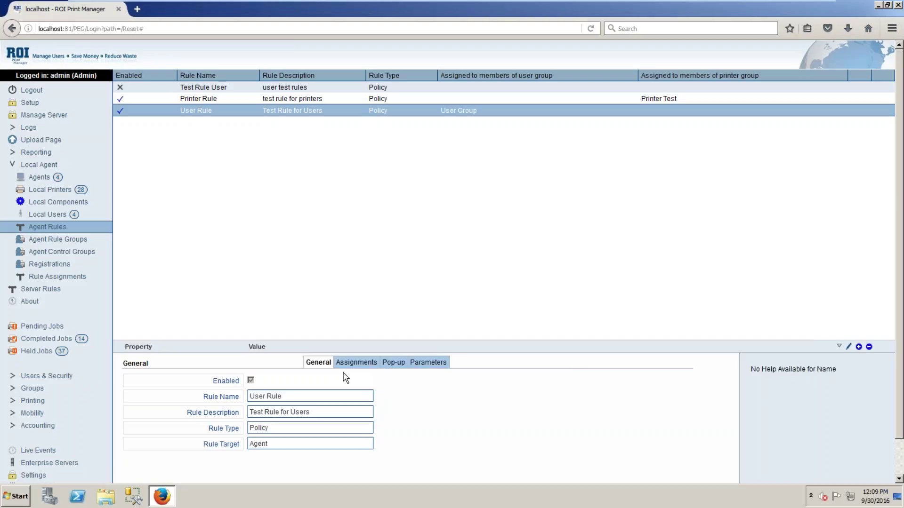
Check that User Rule belongs to User Group, then view its 1–3 mono and colour page limits
click(354, 363)
click(323, 381)
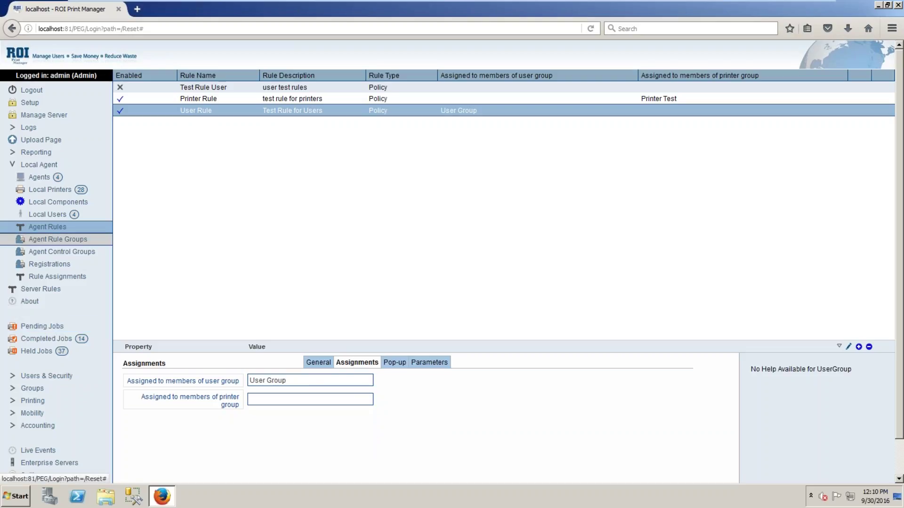
click(58, 239)
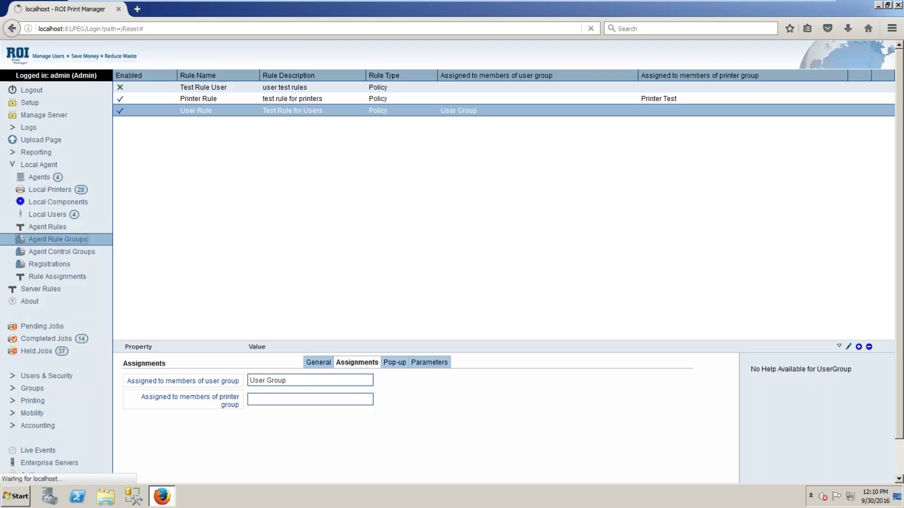
click(306, 100)
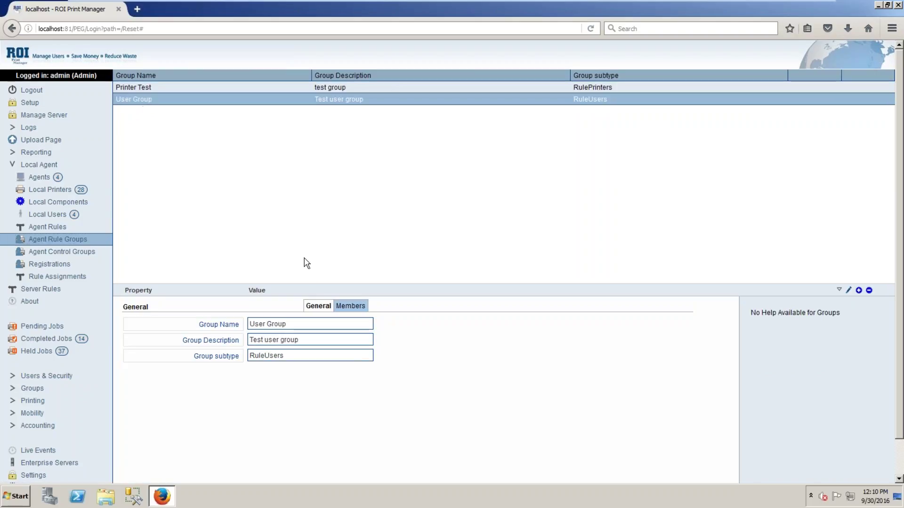
click(365, 311)
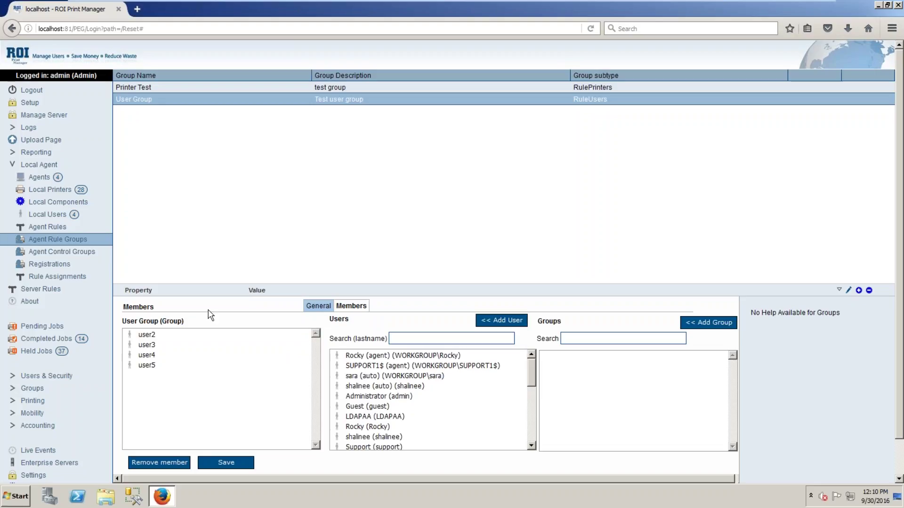
click(47, 227)
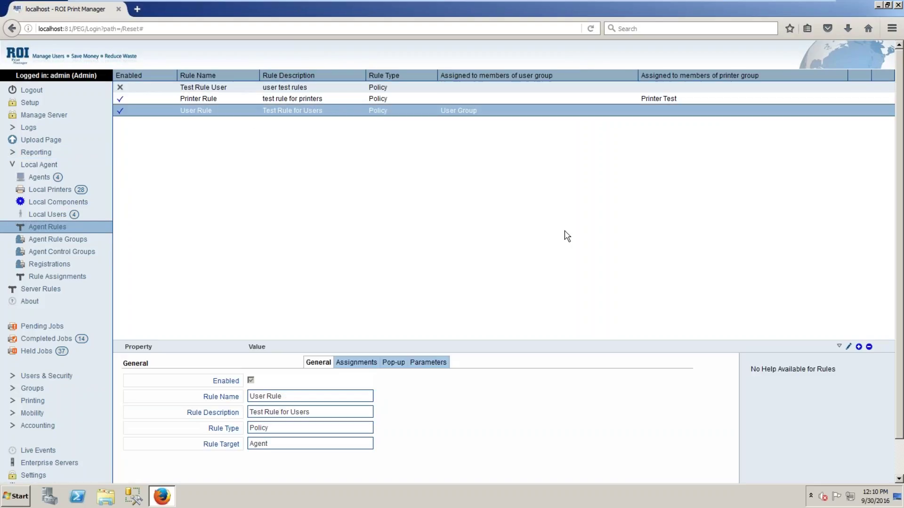
click(432, 364)
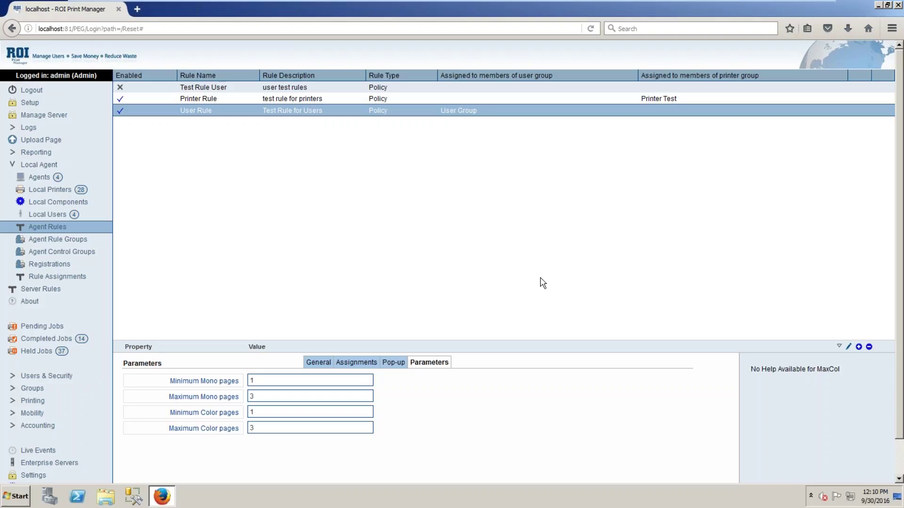
Display User Rule's saved pop-up settings: heading Test Rule, background ROIAlertDialog_620x322, allowed printers shown
click(395, 369)
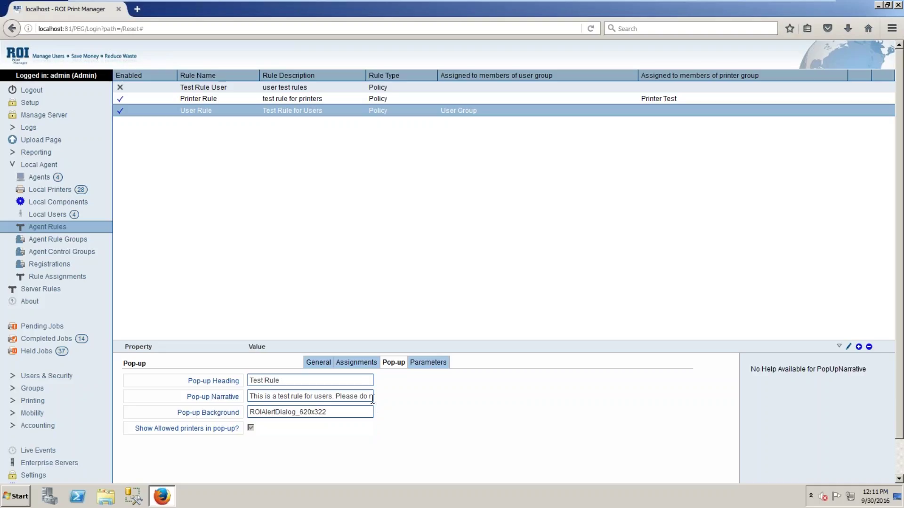
Read the pop-up narrative to its end, then go to the Server Rules list
click(371, 398)
click(370, 398)
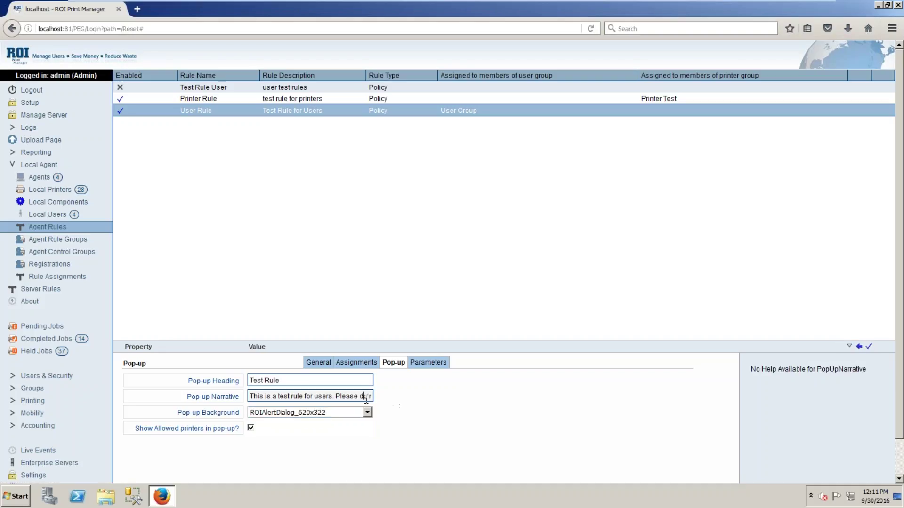
key(Right)
key(Right)
key(Right)
key(Right)
key(Right)
key(Right)
key(Right)
key(Right)
key(Right)
key(Right)
key(Right)
key(Right)
key(Right)
key(Right)
key(Right)
key(Right)
key(Right)
key(Right)
key(Right)
key(Right)
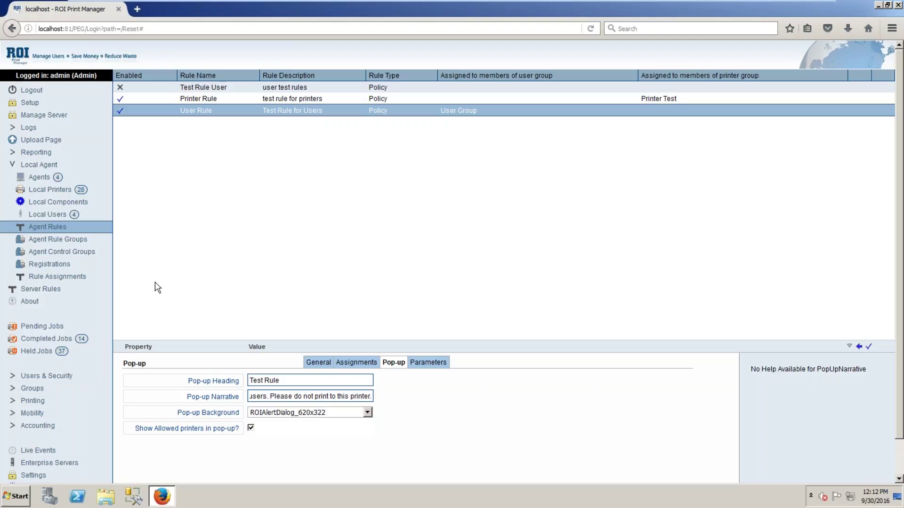
click(49, 293)
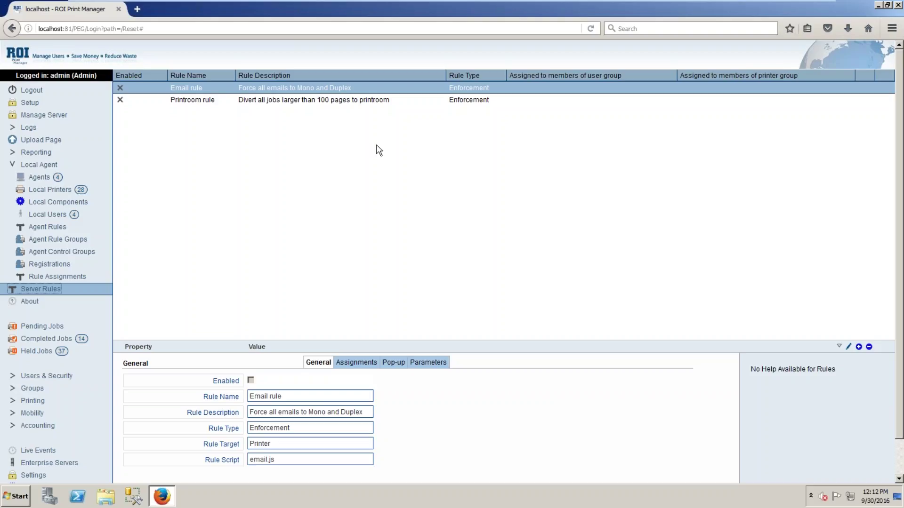
Look at the Printroom rule's details, then return to the Email rule's details
click(342, 98)
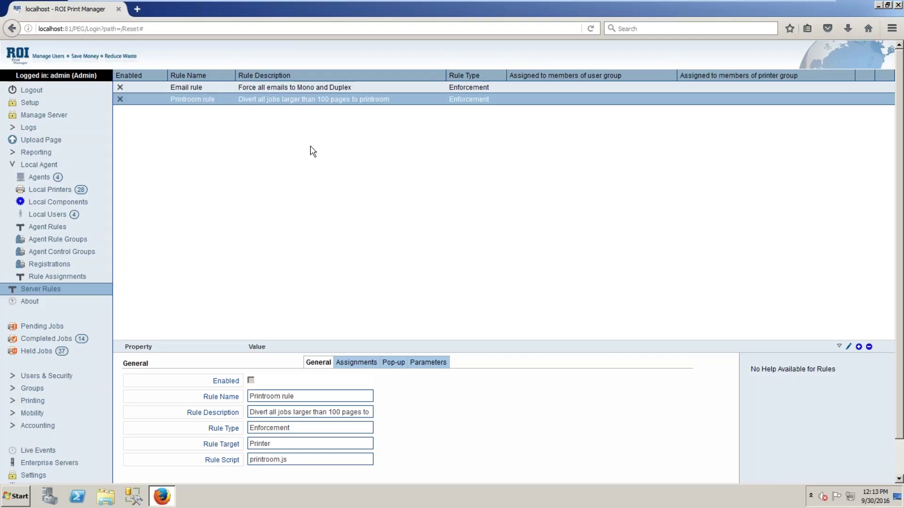
click(331, 87)
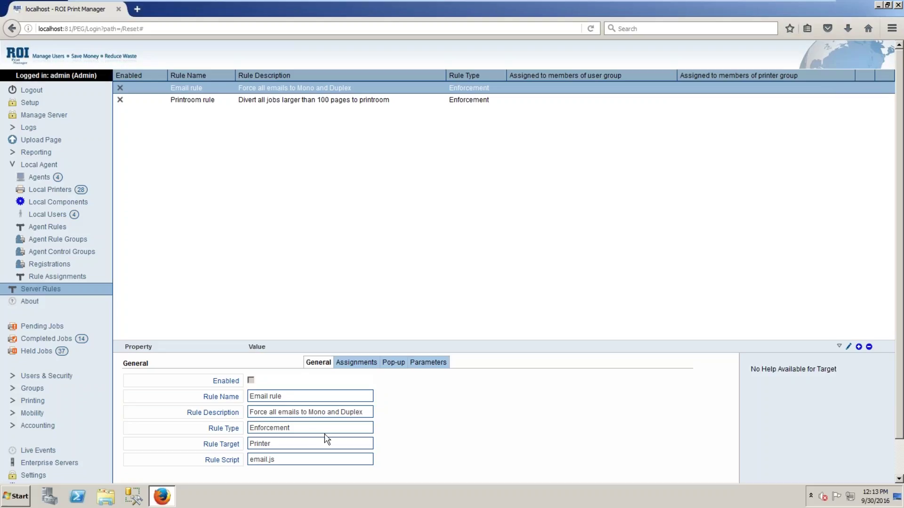
Review the Email rule's type and target options, keeping Enforcement and Printer, and its script field
click(290, 428)
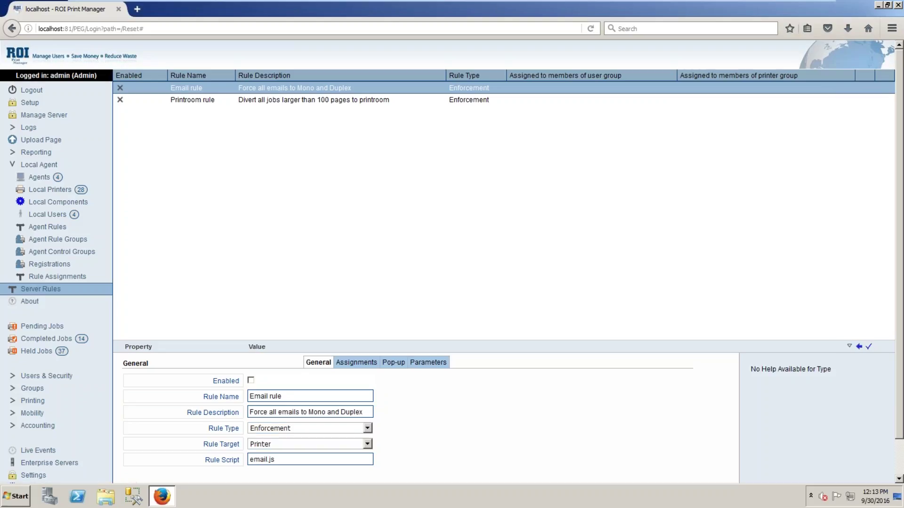
click(368, 428)
click(369, 431)
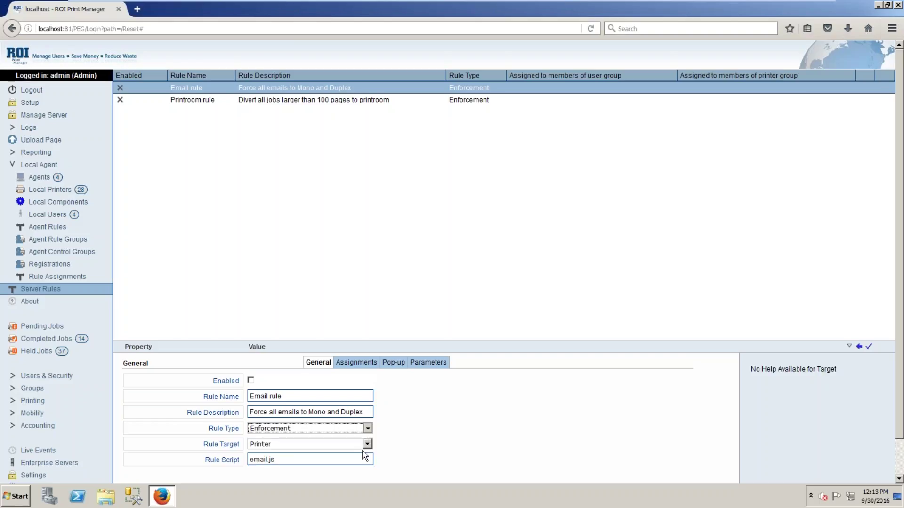
click(369, 445)
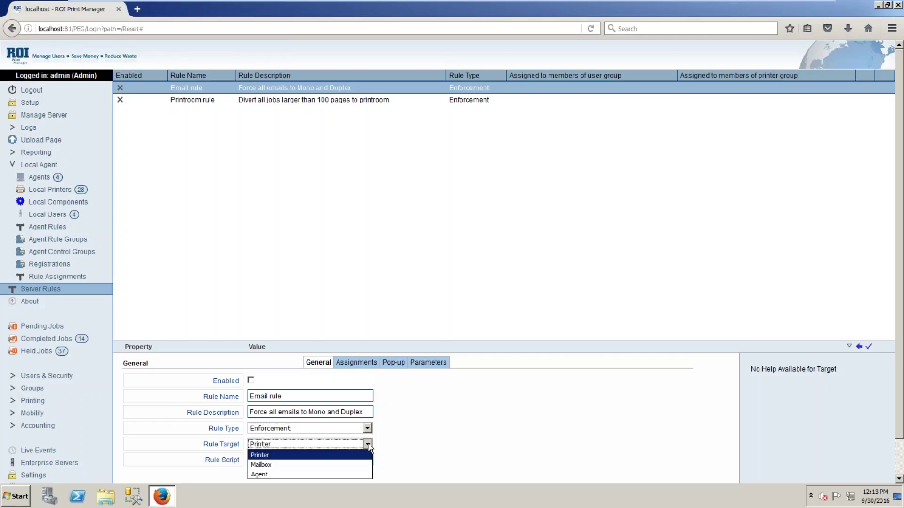
click(359, 453)
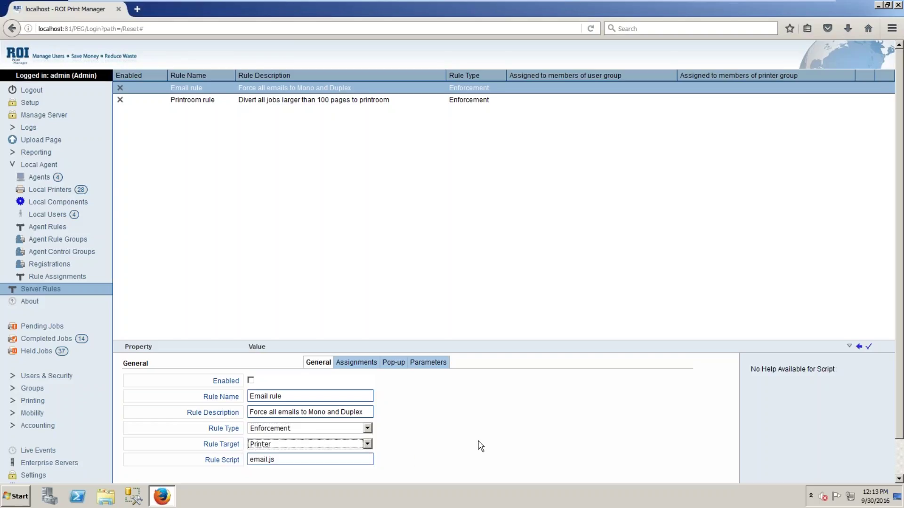
click(318, 460)
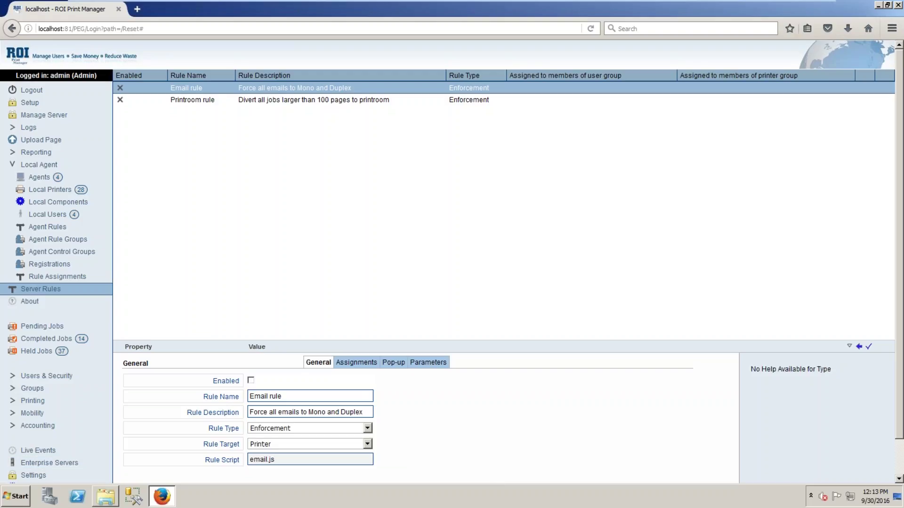
click(105, 497)
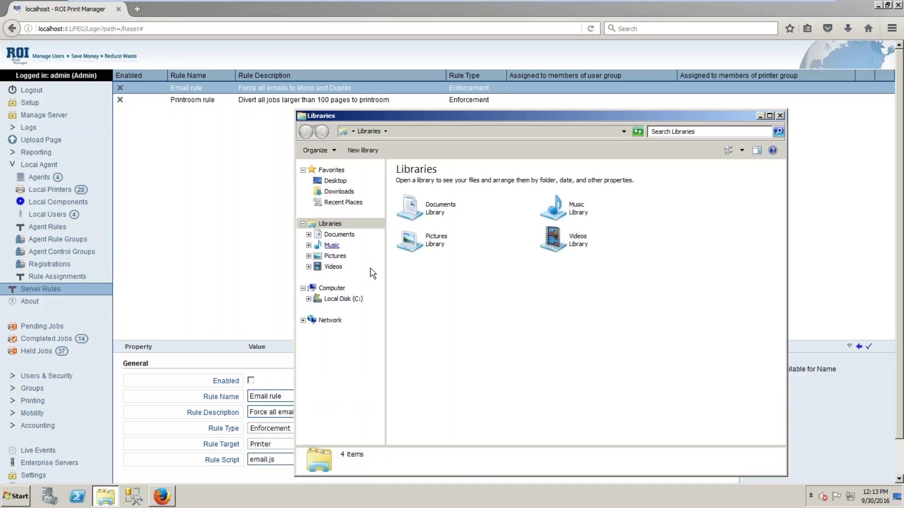
Open email.js from C:\Program Files (x86)\PCS\ROI Print Manager\rules in Notepad
click(357, 302)
double_click(437, 245)
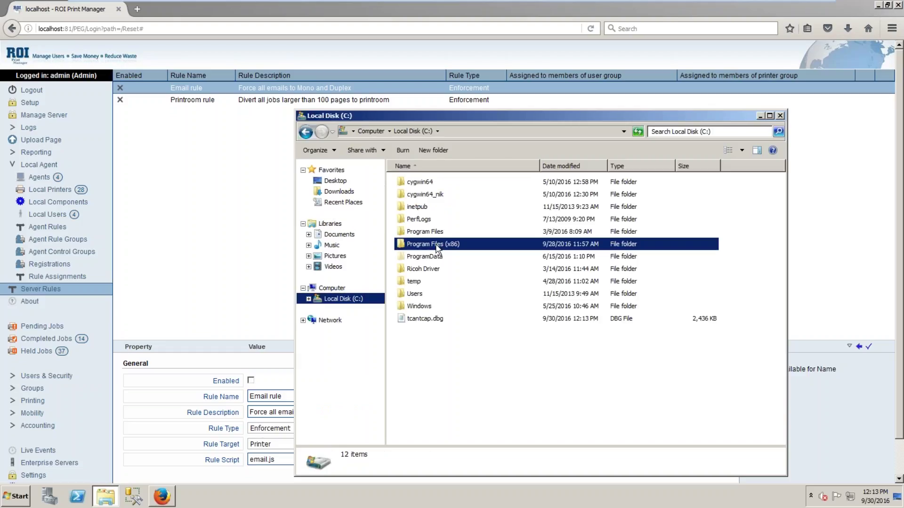
double_click(417, 393)
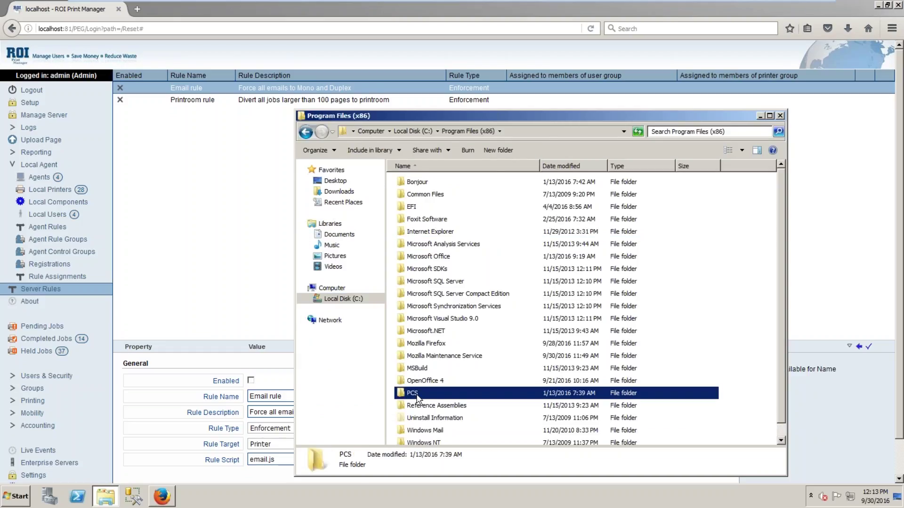
click(418, 184)
double_click(417, 183)
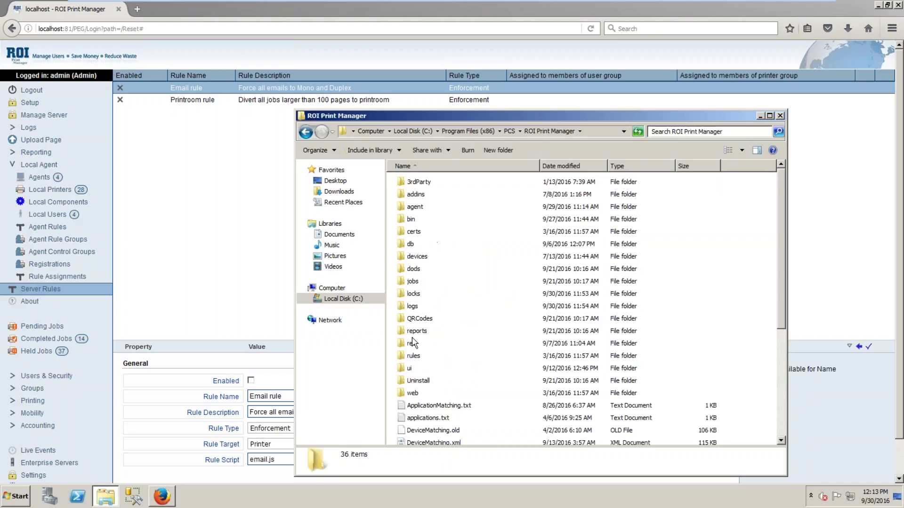
click(421, 357)
double_click(420, 357)
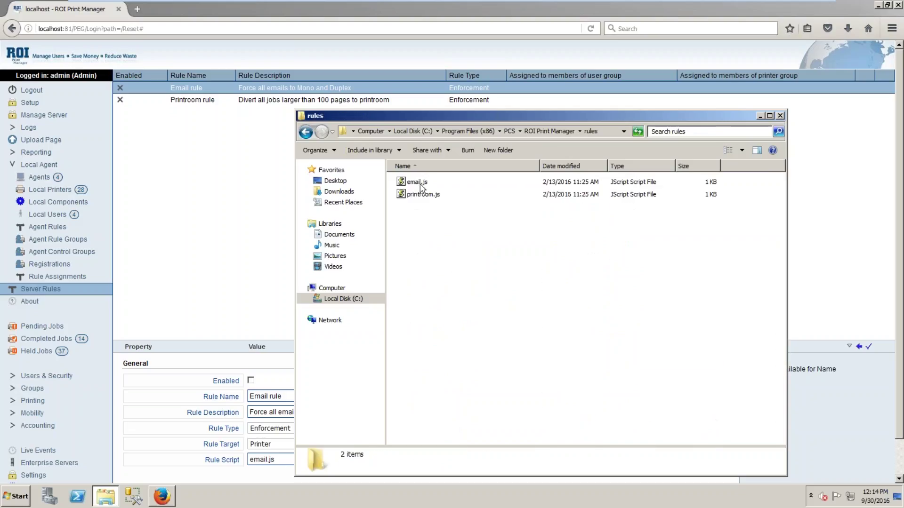
click(418, 183)
right_click(417, 182)
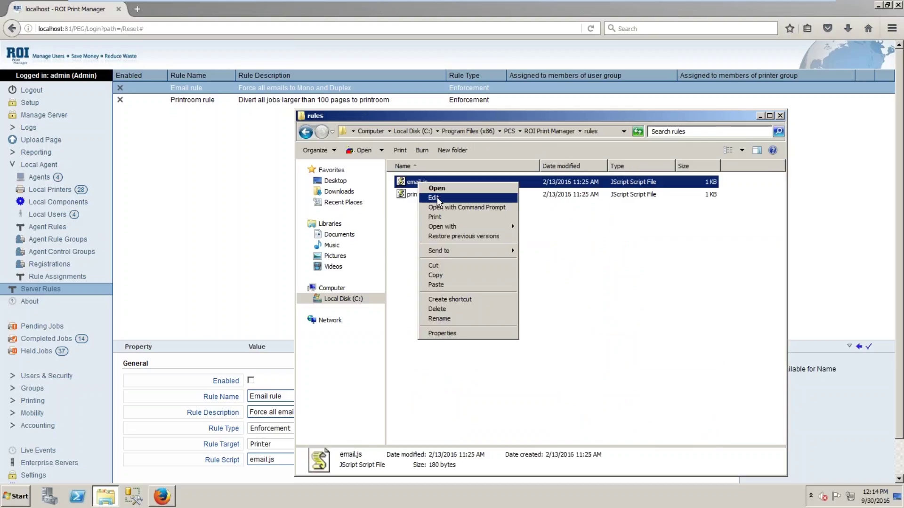
click(437, 194)
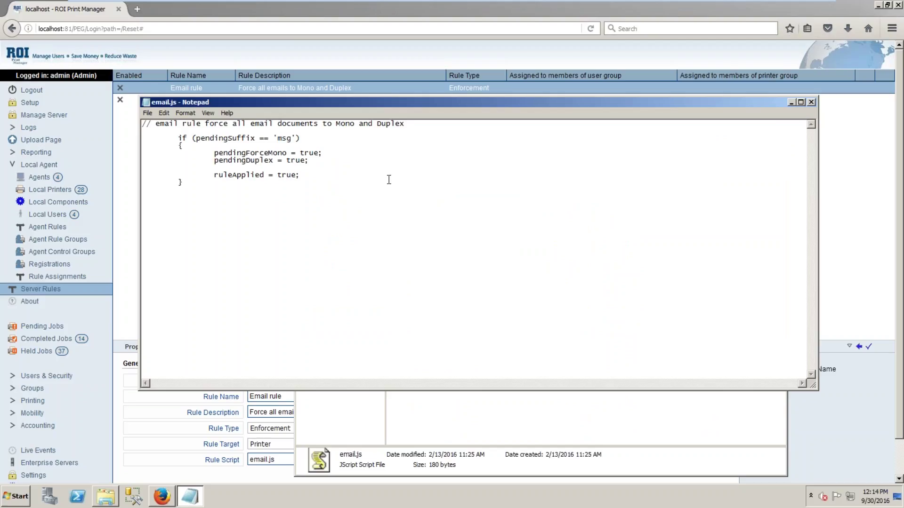
Close email.js, then open printroom.js in Notepad, read it and close it
click(811, 102)
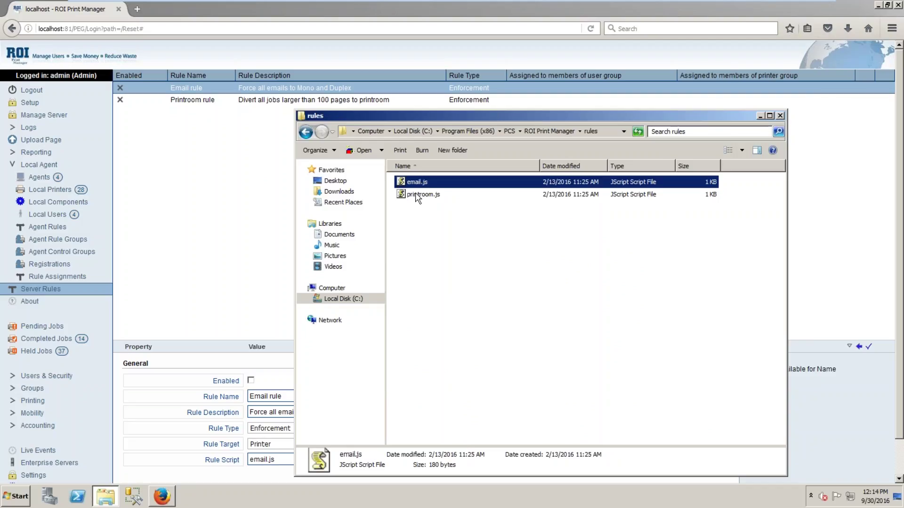
right_click(417, 193)
click(430, 209)
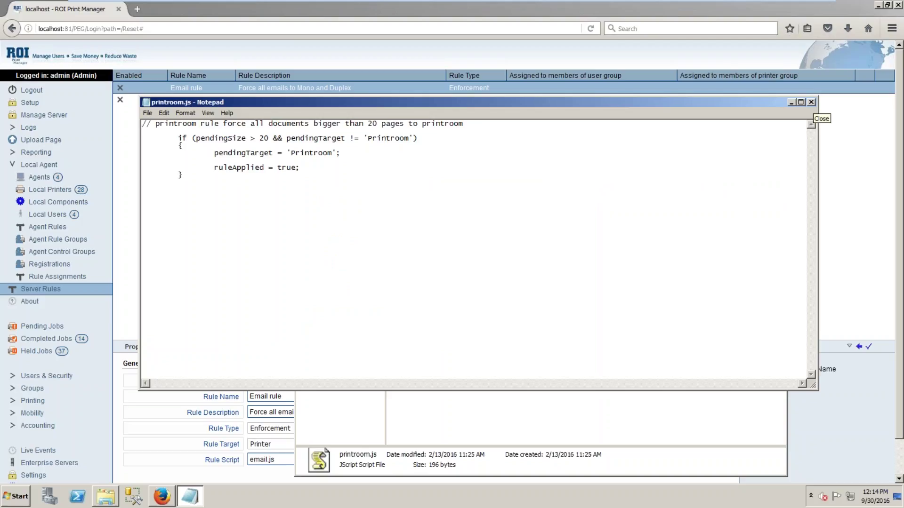
click(811, 103)
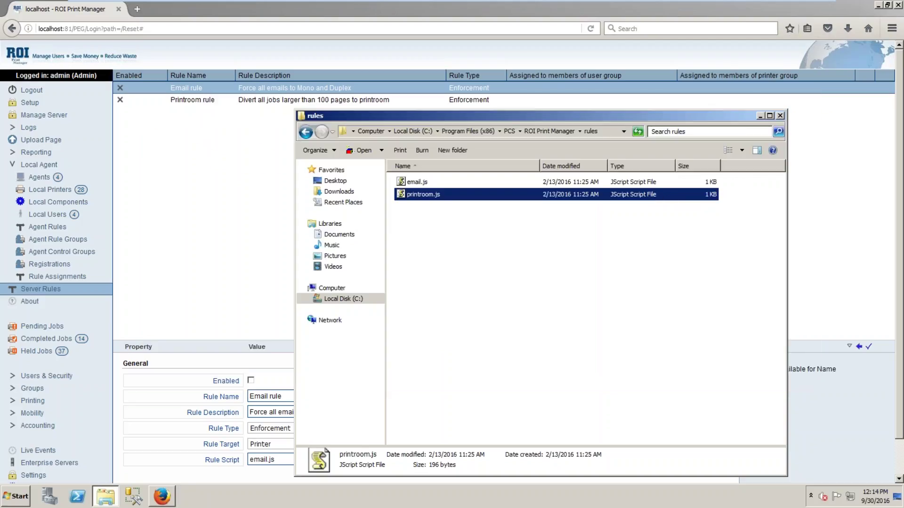
Close Explorer, confirm the Email rule has no user or printer groups, and return to Agent Rules
click(781, 116)
click(359, 361)
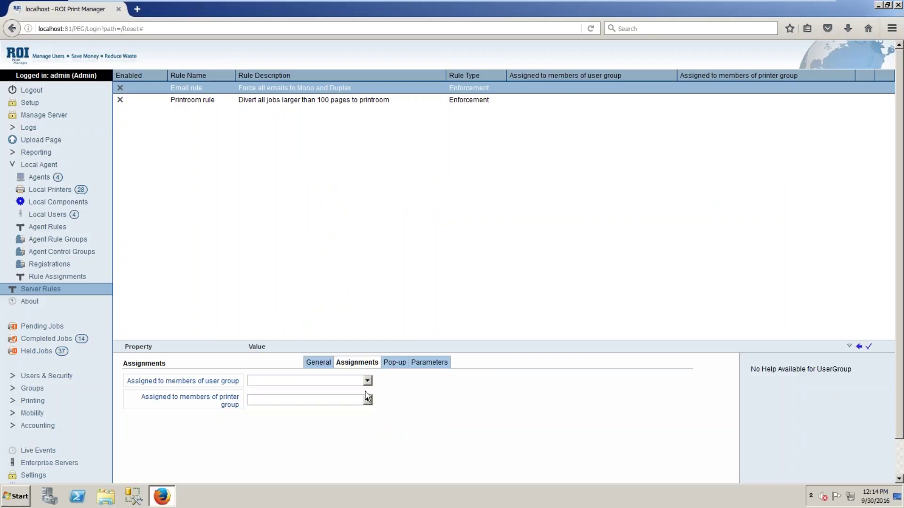
click(316, 361)
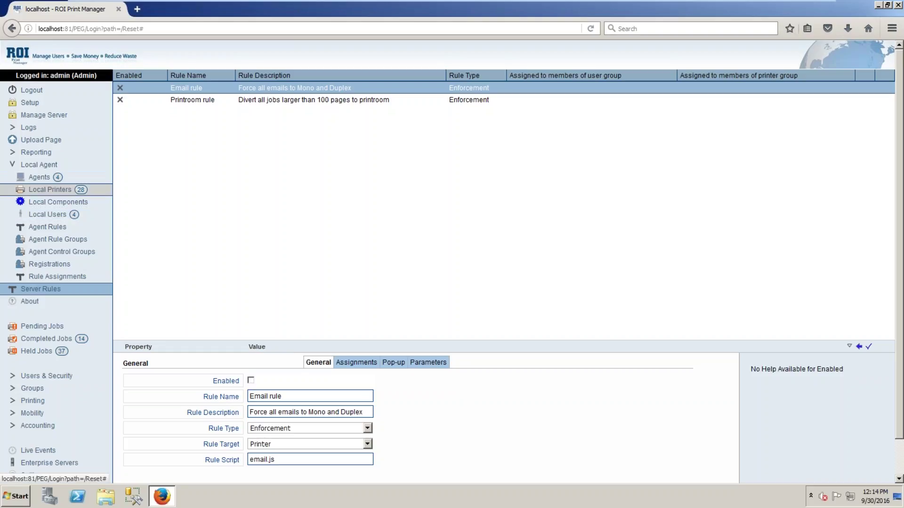
click(48, 227)
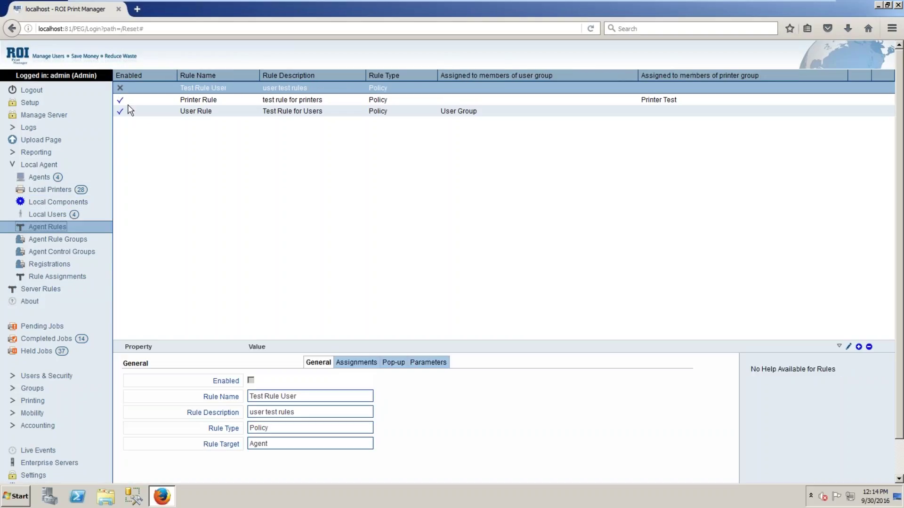